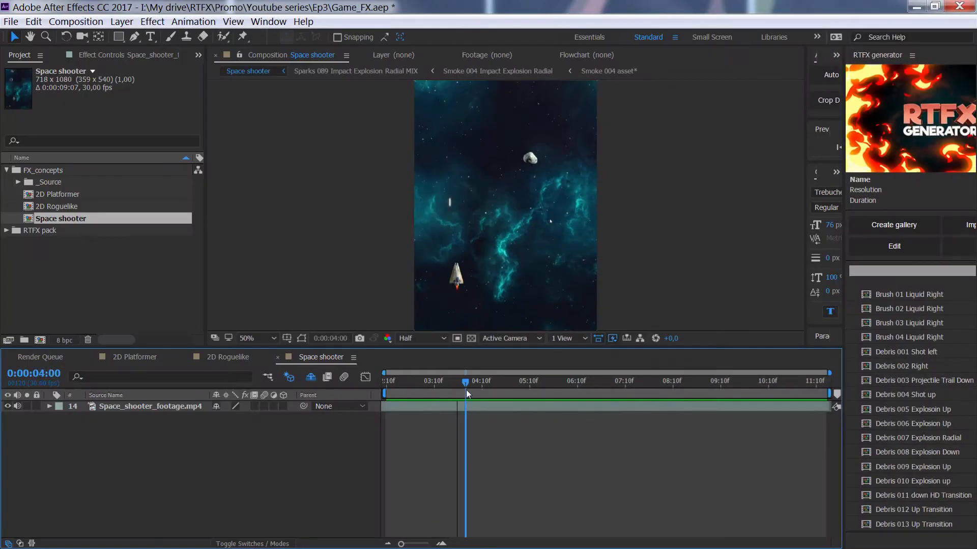
# Examine the Space shooter footage around 0:00:04:00, looking closely at the ship, the shot and the asteroid
pyautogui.moveTo(466, 390)
pyautogui.mouseDown()
pyautogui.moveTo(445, 391)
pyautogui.moveTo(476, 390)
pyautogui.mouseUp()
pyautogui.click(8, 407)
pyautogui.click(8, 406)
pyautogui.scroll(2, 503, 310)
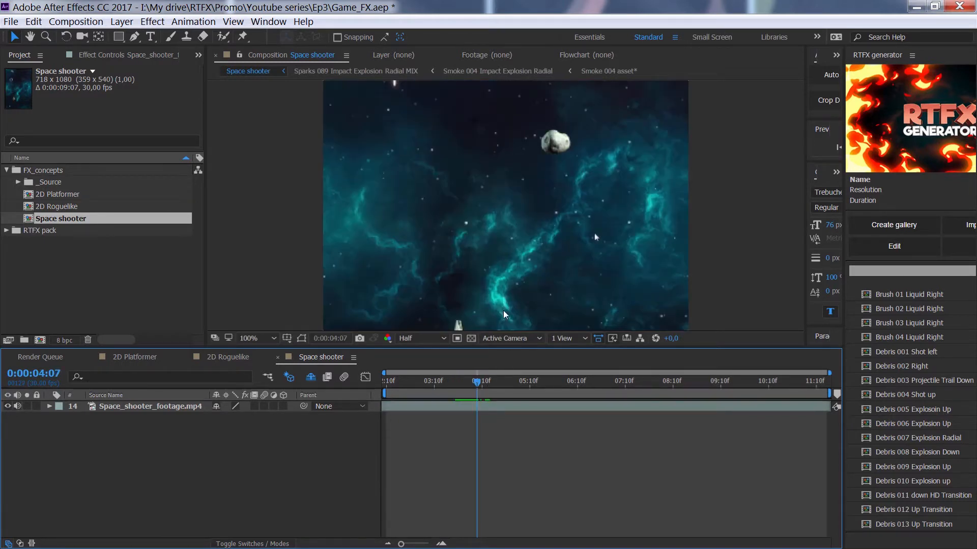
pyautogui.moveTo(502, 310)
pyautogui.mouseDown()
pyautogui.moveTo(505, 208)
pyautogui.moveTo(510, 324)
pyautogui.mouseUp()
pyautogui.click(467, 379)
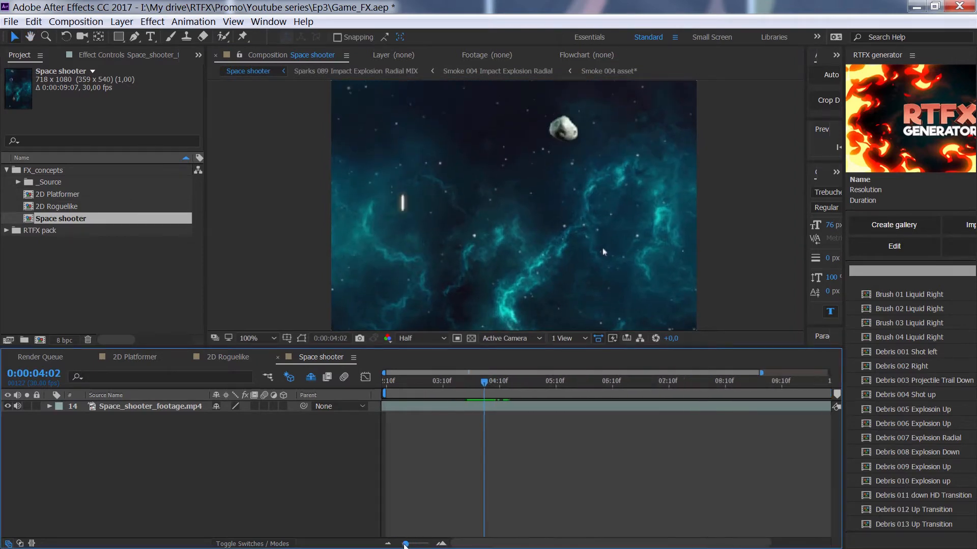
pyautogui.scroll(-2, 502, 253)
pyautogui.moveTo(484, 351); pyautogui.dragTo(483, 395)
pyautogui.moveTo(479, 438)
pyautogui.mouseDown()
pyautogui.moveTo(477, 418)
pyautogui.moveTo(543, 437)
pyautogui.moveTo(483, 444)
pyautogui.mouseUp()
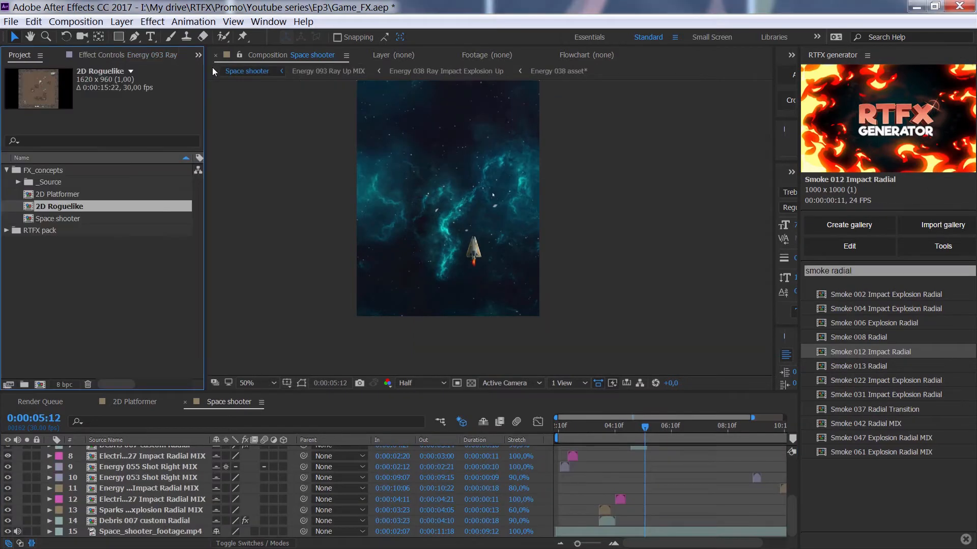
# Open the 2D Platformer composition and play its footage from the start
pyautogui.click(84, 218)
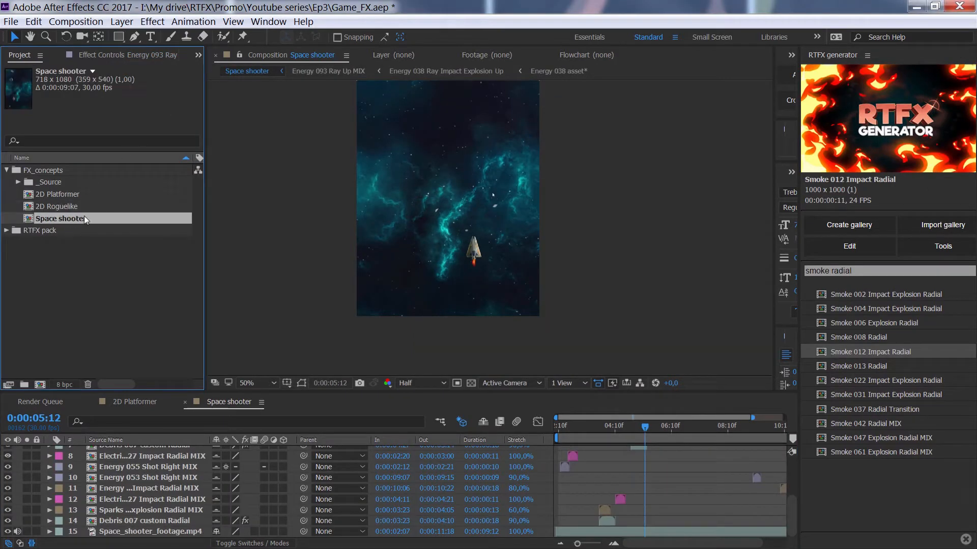
pyautogui.click(84, 206)
pyautogui.doubleClick(84, 194)
pyautogui.moveTo(575, 420); pyautogui.dragTo(535, 431)
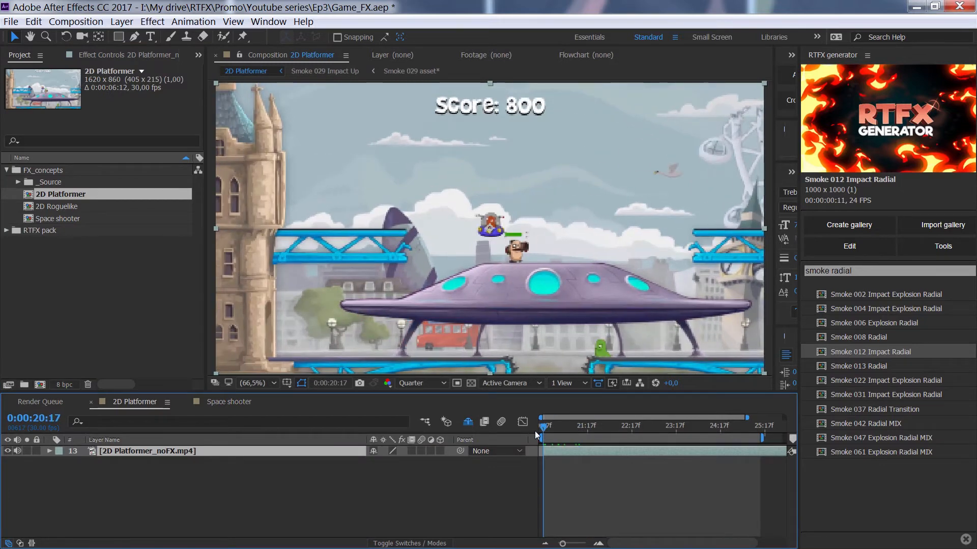
pyautogui.press('space')
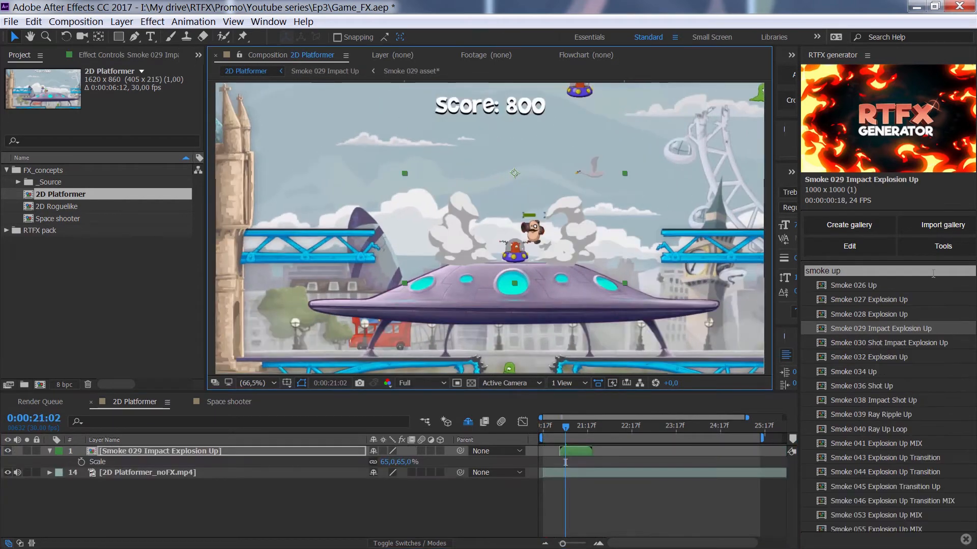
# Apply the RTFX Simplify control to the Smoke 029 Impact Explosion Up layer and close the RTFX tools
pyautogui.click(933, 249)
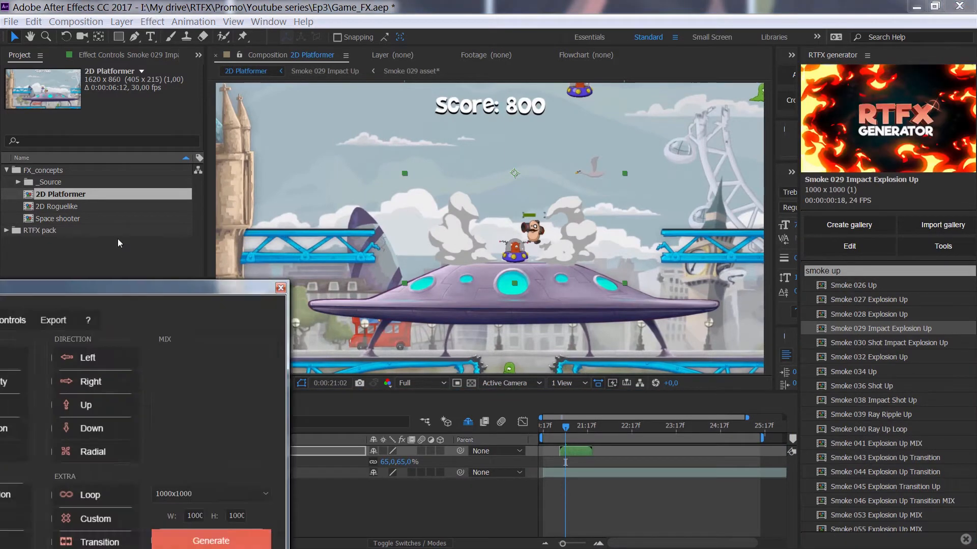
pyautogui.click(181, 135)
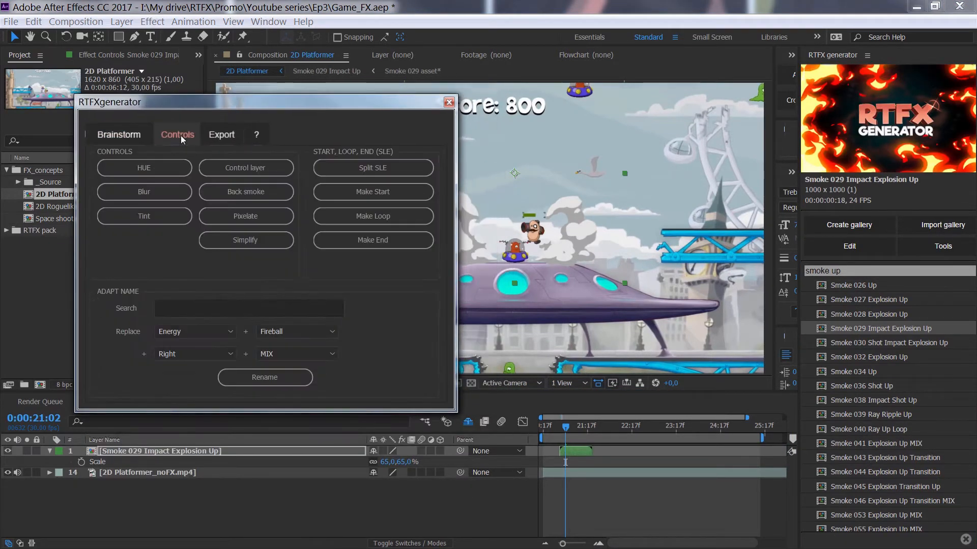
pyautogui.click(267, 237)
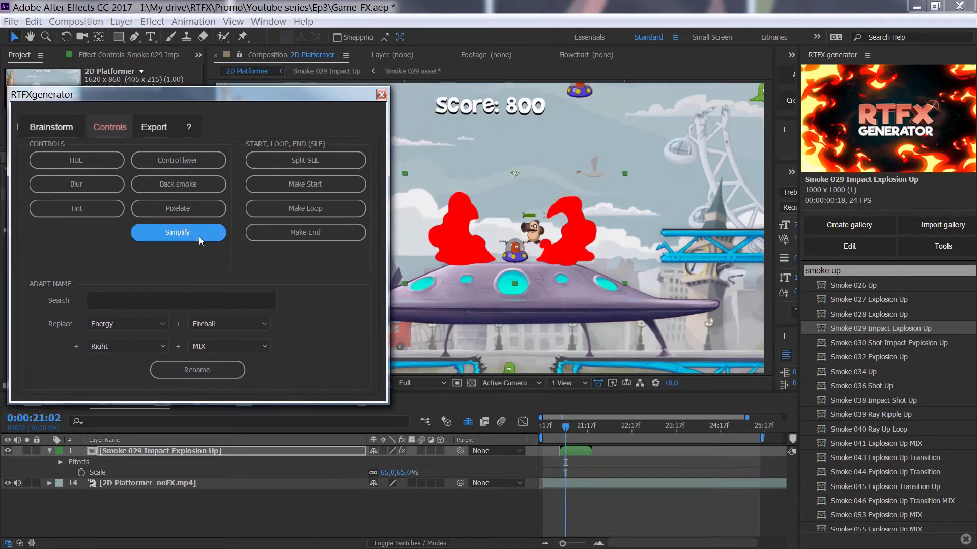
pyautogui.moveTo(372, 102); pyautogui.dragTo(388, 153)
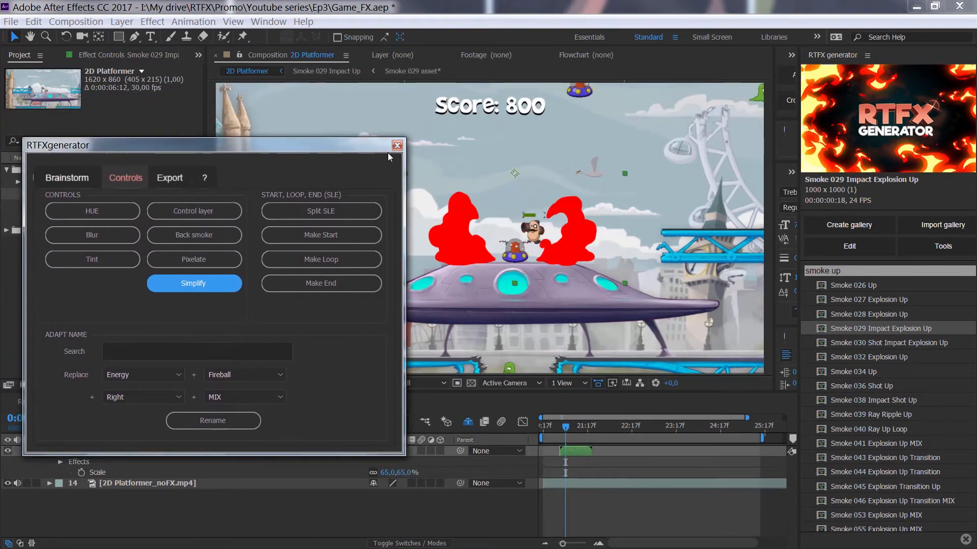
pyautogui.click(397, 146)
# Set the Fill effect colour of the Smoke 029 Impact Explosion Up layer to grey
pyautogui.click(103, 54)
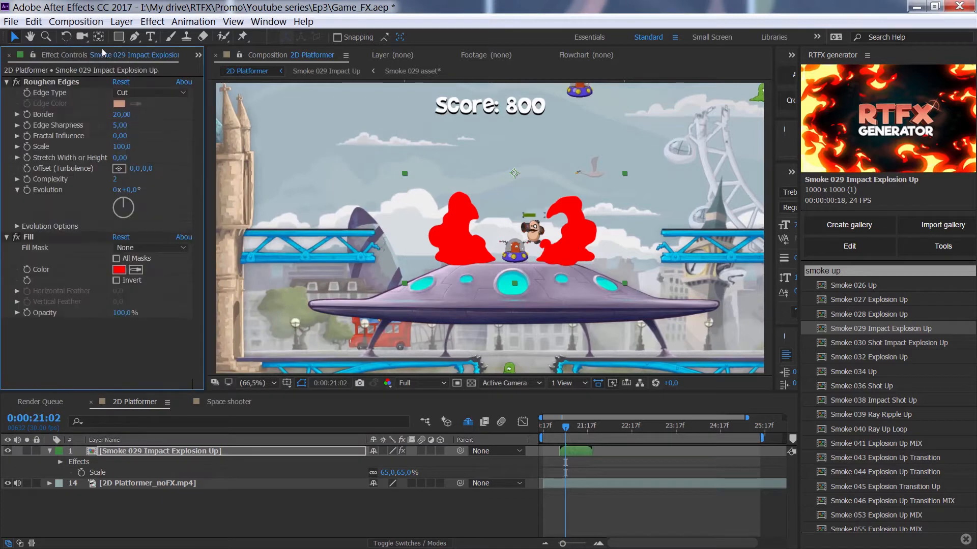
pyautogui.click(118, 272)
pyautogui.moveTo(457, 330); pyautogui.dragTo(95, 215)
pyautogui.moveTo(117, 305); pyautogui.dragTo(91, 301)
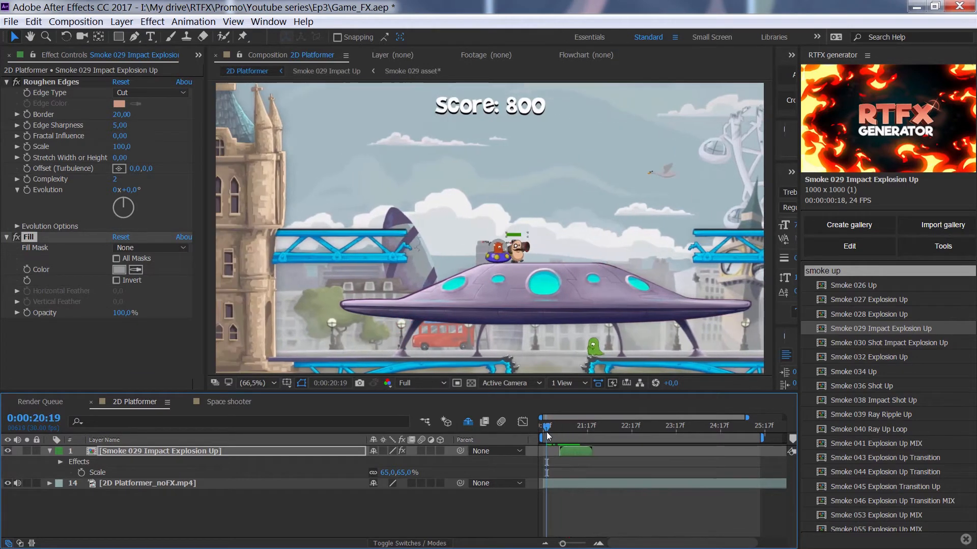
# Reveal the hidden effect layers of the 2D Platformer composition, turn on their visibility and preview the animation from the start
pyautogui.moveTo(560, 426); pyautogui.dragTo(590, 430)
pyautogui.press('space')
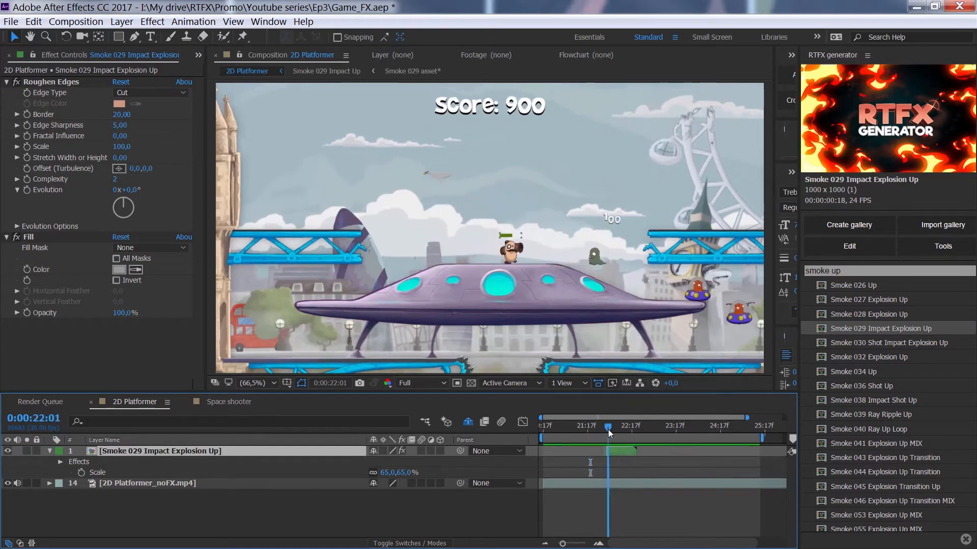
pyautogui.click(468, 421)
pyautogui.moveTo(10, 482); pyautogui.dragTo(11, 531)
pyautogui.moveTo(634, 428); pyautogui.dragTo(514, 428)
pyautogui.press('space')
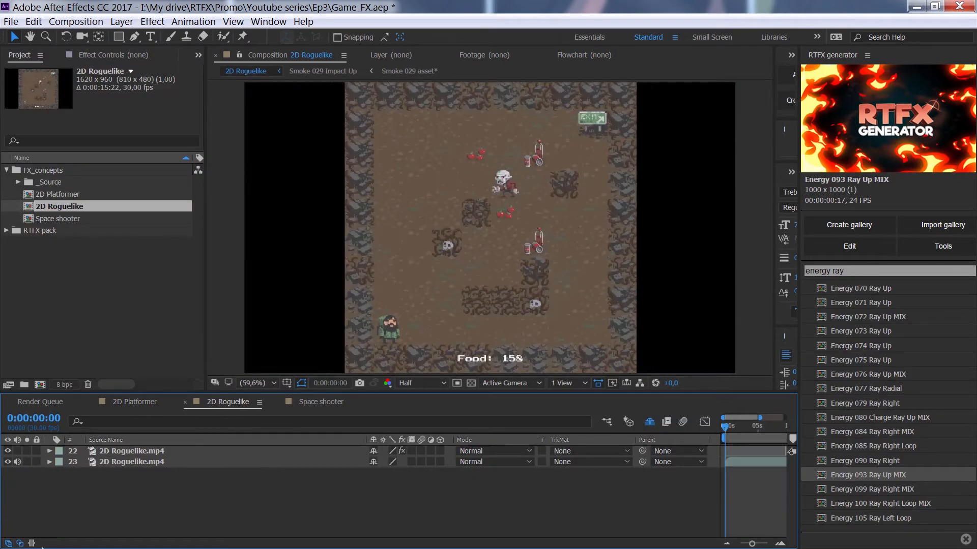
# Show the layer switches in the 2D Roguelike timeline, return to the start and select the upper footage layer
pyautogui.press('F4')
pyautogui.moveTo(547, 435); pyautogui.dragTo(511, 432)
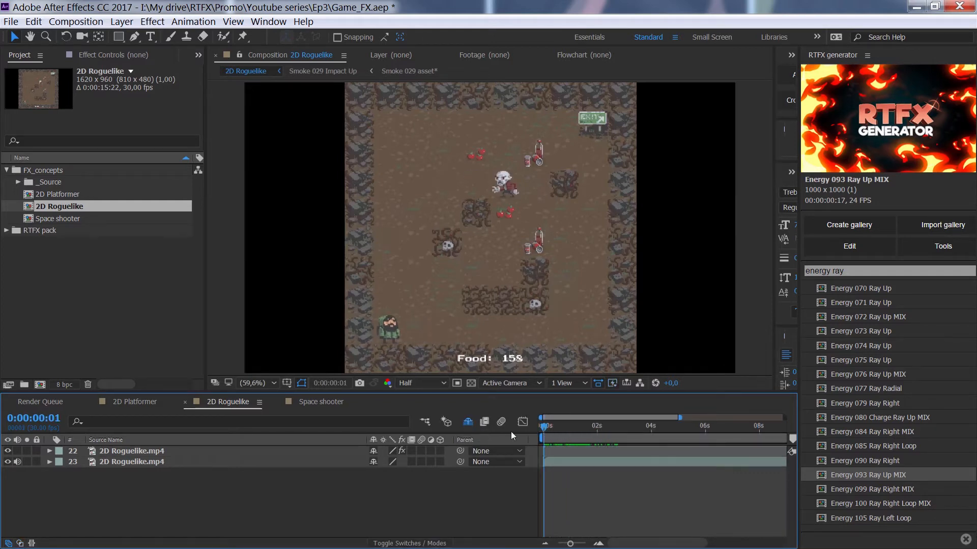
pyautogui.click(123, 451)
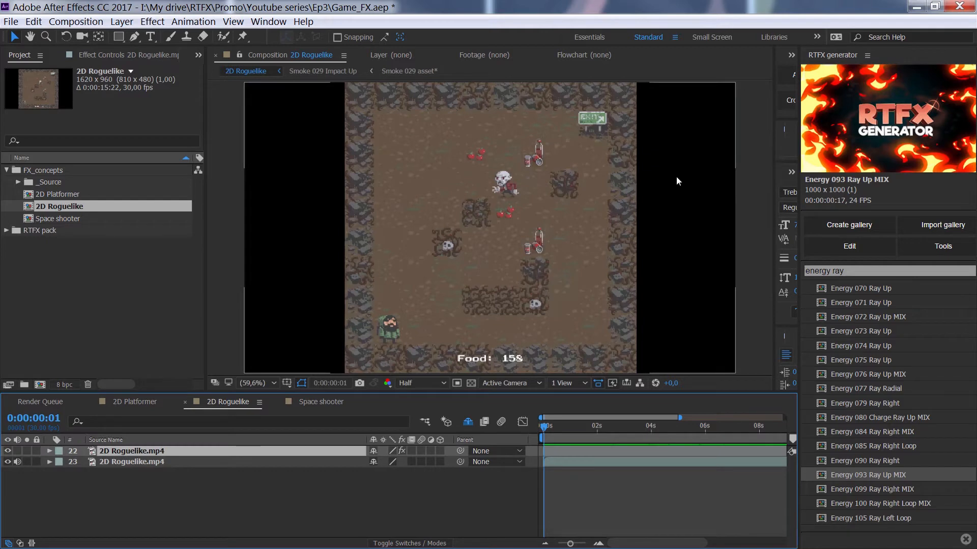
# Search the RTFX gallery for "smoke radial" and preview the pixelated smoke effects in the 2D Roguelike composition
pyautogui.click(859, 246)
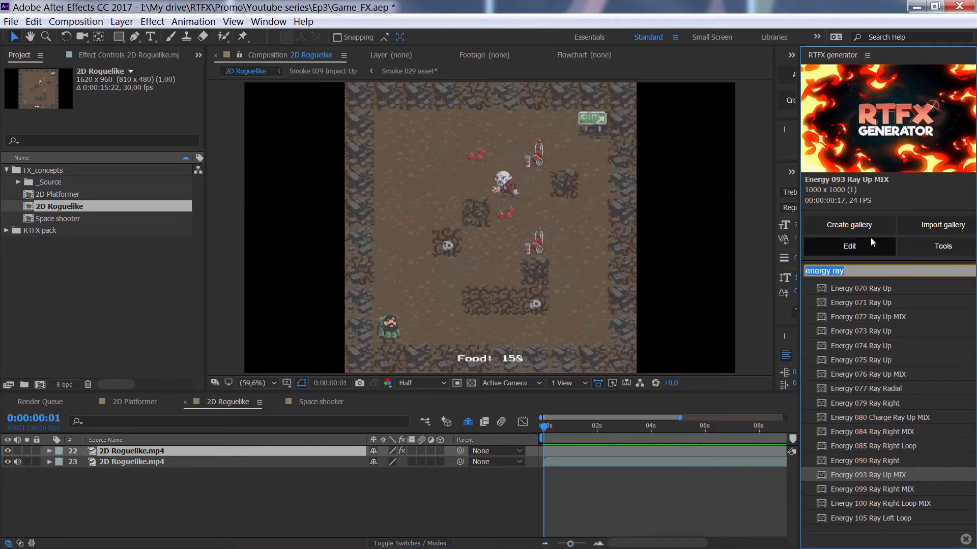
pyautogui.write('smoke radial')
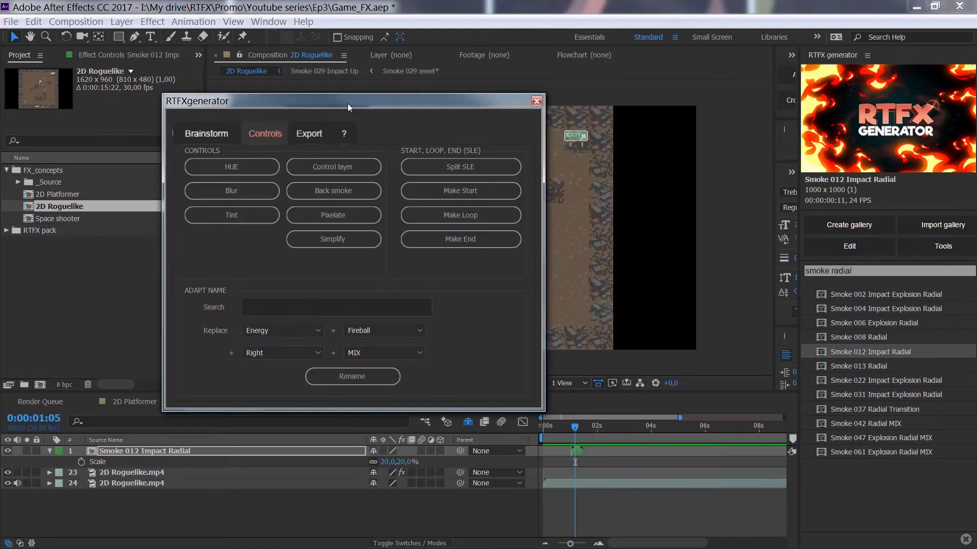
pyautogui.moveTo(347, 102); pyautogui.dragTo(195, 63)
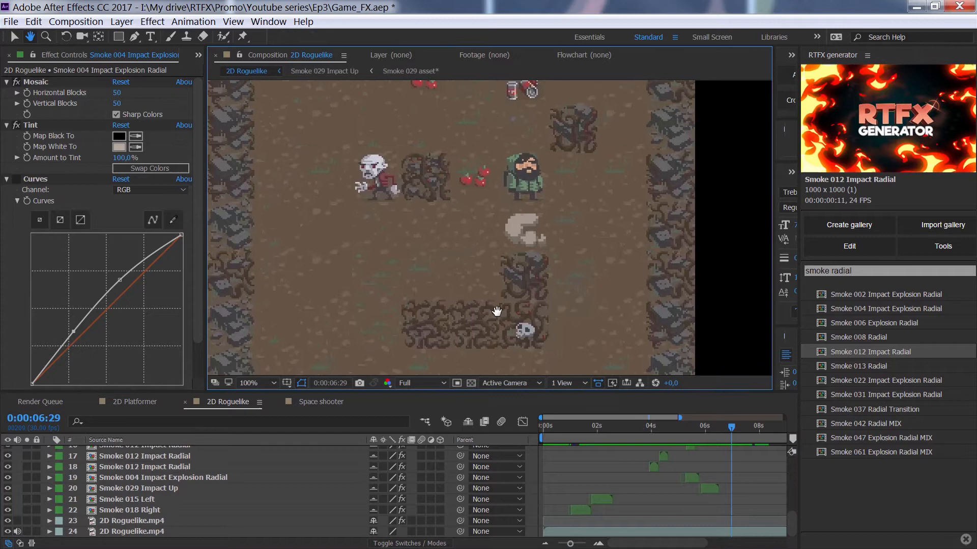
pyautogui.press('space')
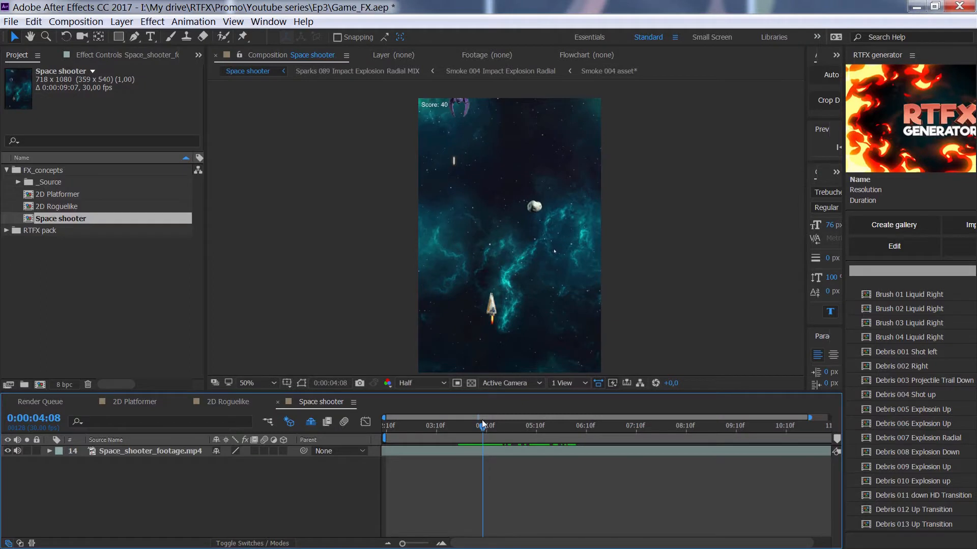
# Go to 0:00:04:25 in the Space shooter composition and search the widened RTFX gallery for "energy ray"
pyautogui.moveTo(469, 429); pyautogui.dragTo(511, 432)
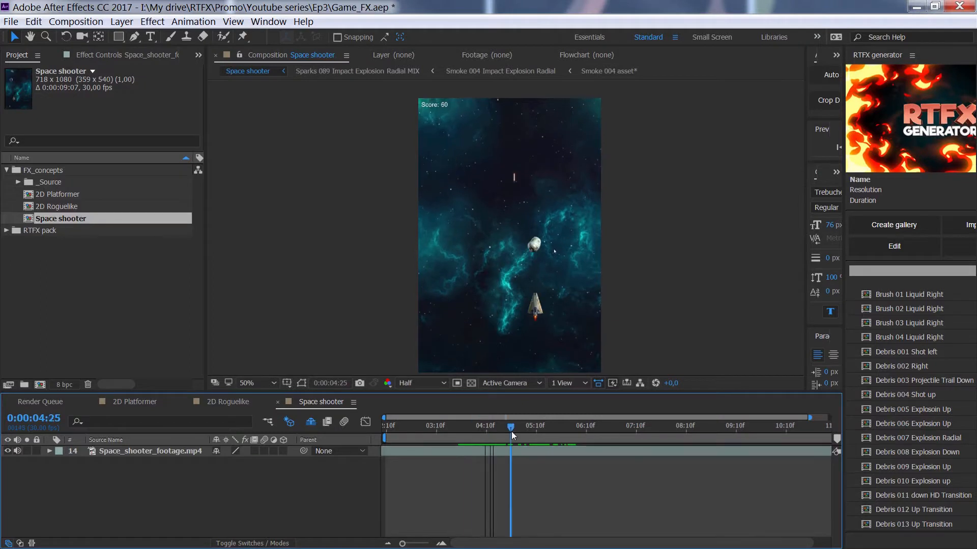
pyautogui.moveTo(843, 208); pyautogui.dragTo(799, 218)
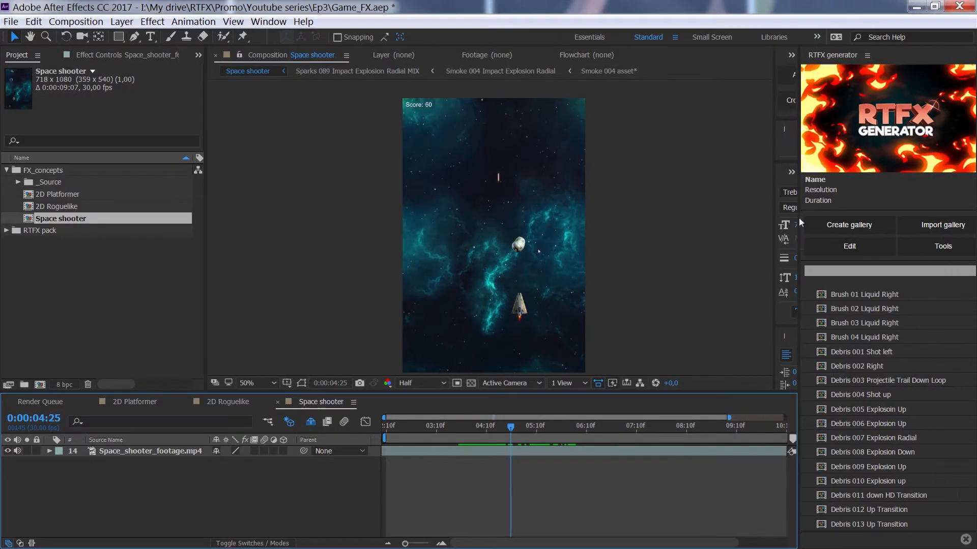
pyautogui.click(849, 271)
pyautogui.write('ут')
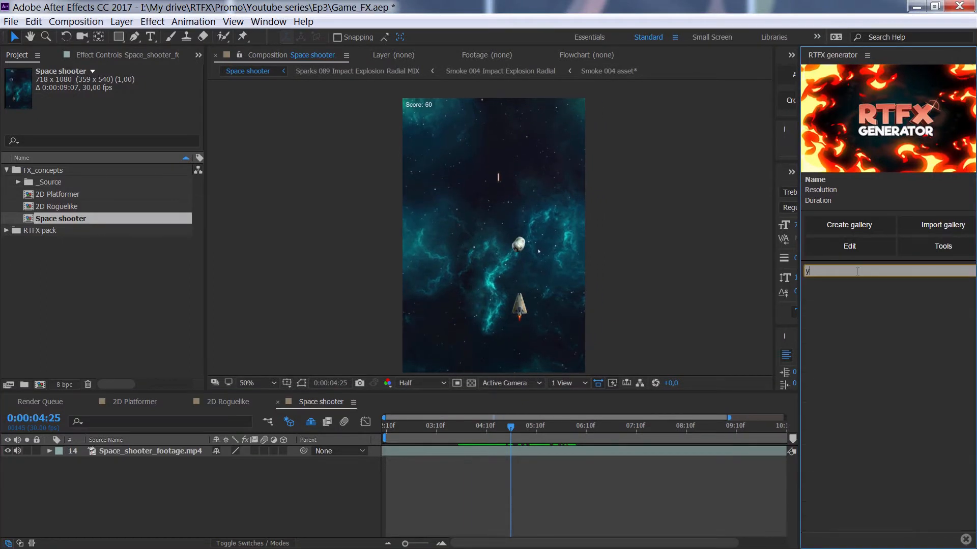
pyautogui.press('BackSpace')
pyautogui.write('en')
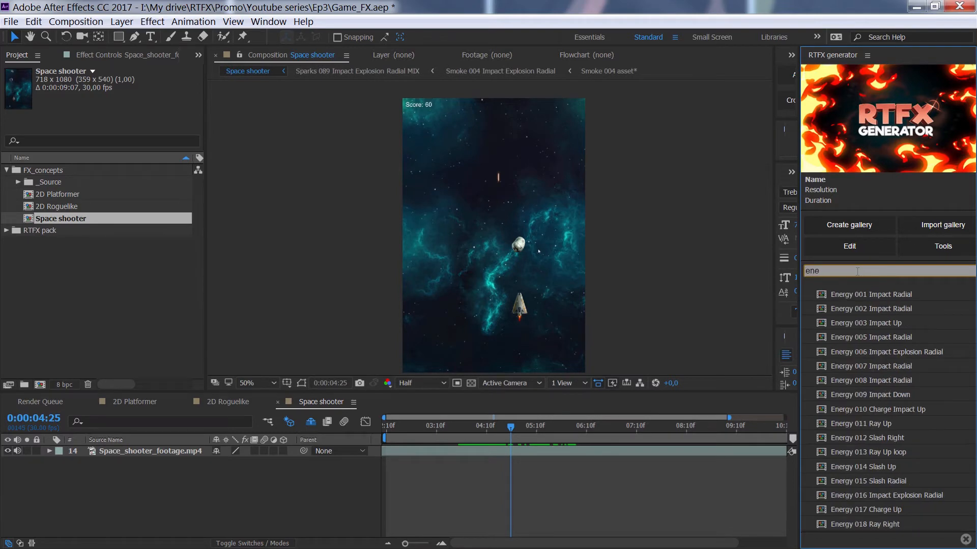
pyautogui.write('e')
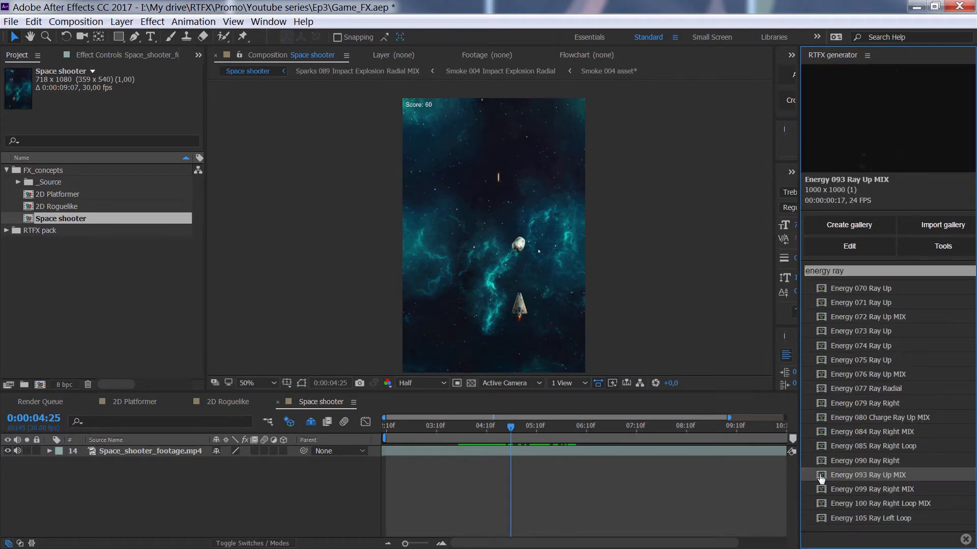
# Add the Energy 093 Ray Up MIX effect to the Space shooter composition and preview the animation from the start
pyautogui.moveTo(868, 475); pyautogui.dragTo(758, 402)
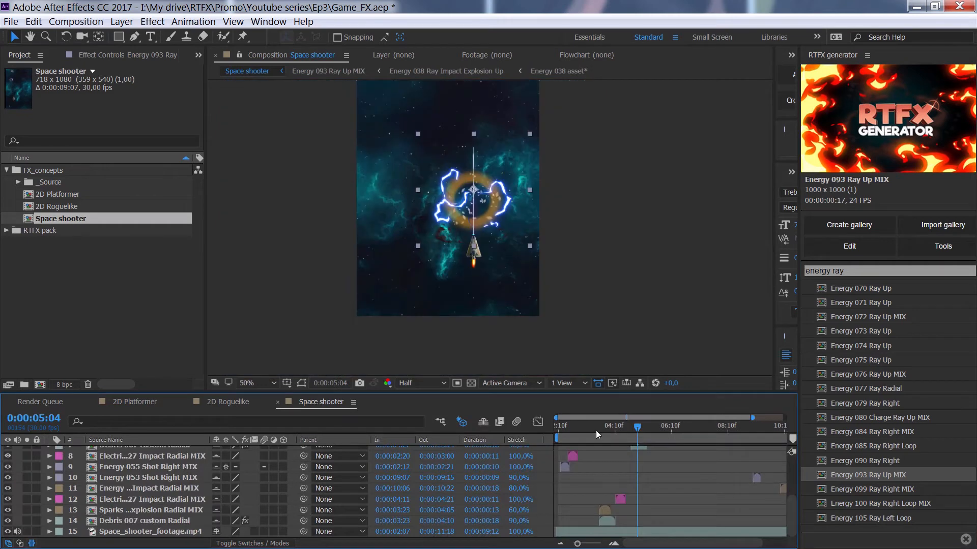
pyautogui.moveTo(585, 433); pyautogui.dragTo(556, 438)
pyautogui.press('space')
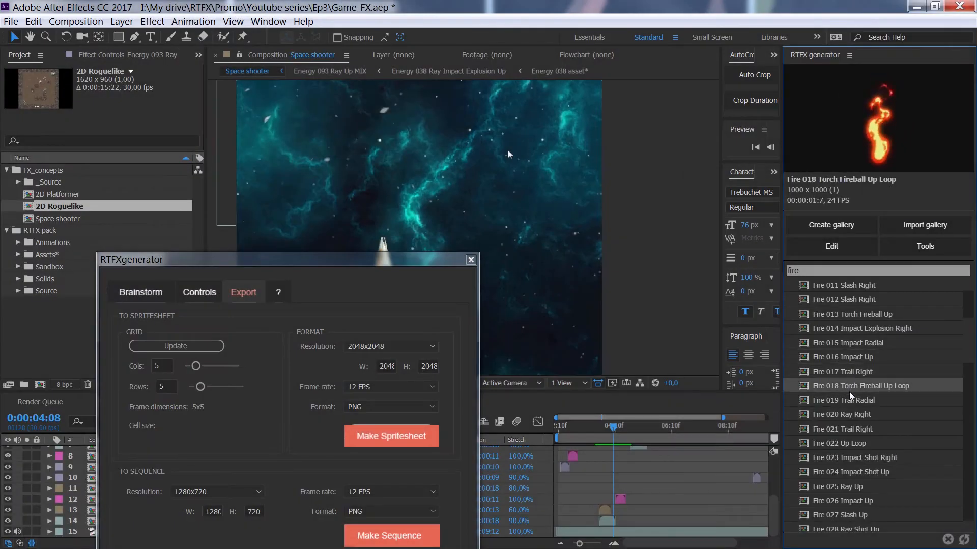
# Search the RTFX gallery for "fire loop" and open Fire 004 Projectile Right Loop for editing
pyautogui.press('Down')
pyautogui.write('loop')
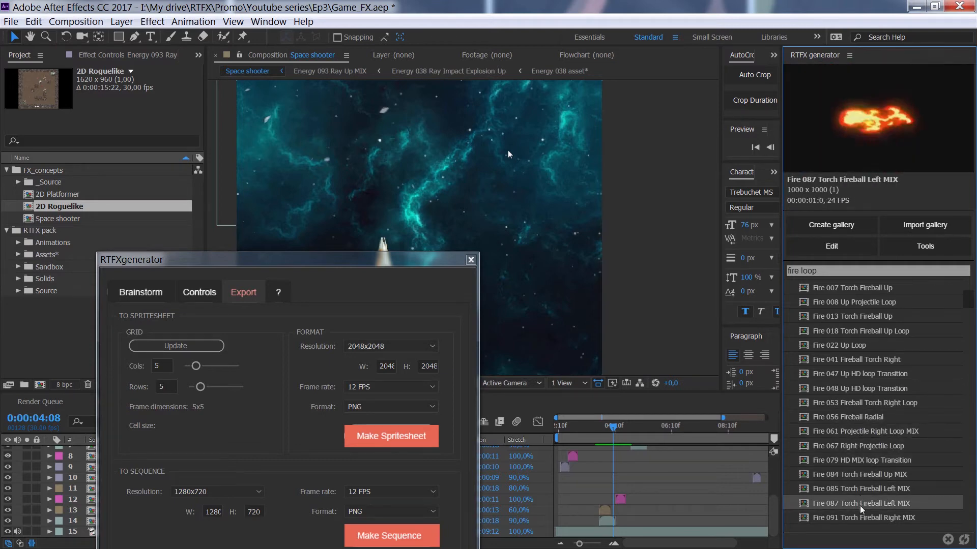
pyautogui.scroll(1, 859, 311)
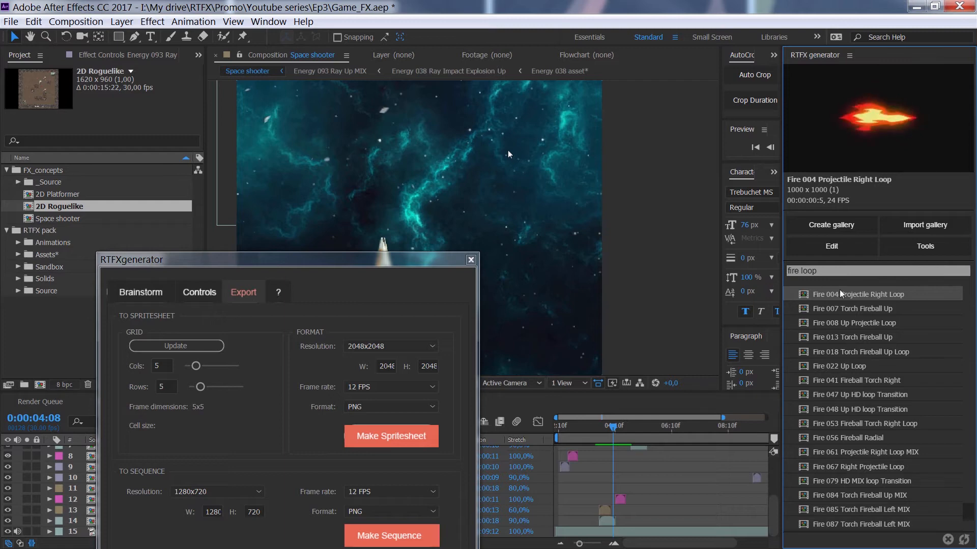
pyautogui.moveTo(227, 259); pyautogui.dragTo(390, 181)
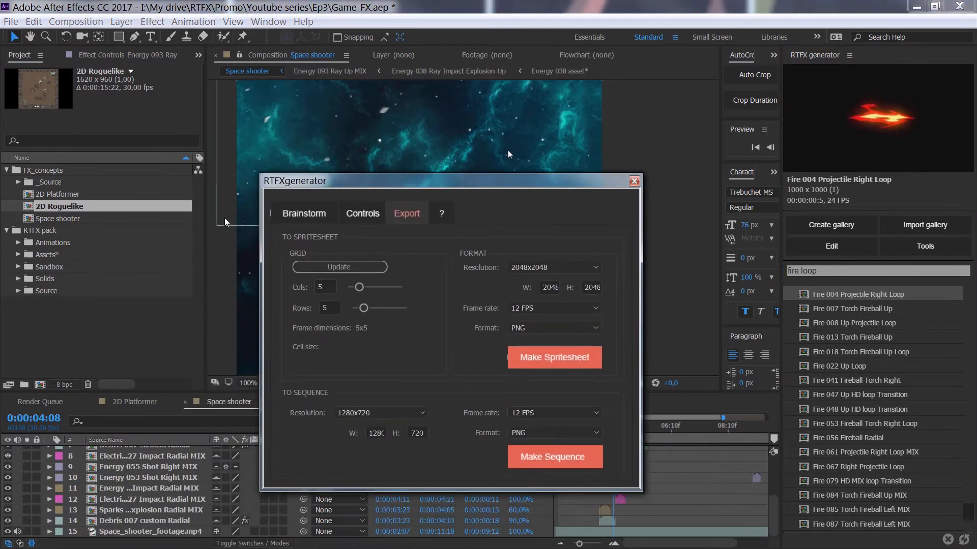
pyautogui.click(827, 255)
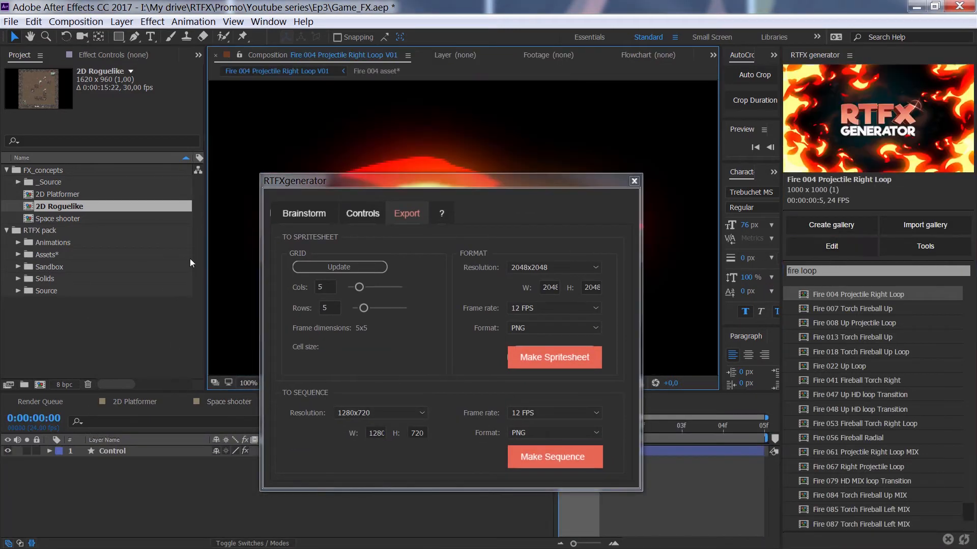
# Select Fire 004 Projectile Right Loop V01 in the Sandbox folder, set its spritesheet frame rate to 24 FPS and update the grid
pyautogui.click(20, 269)
pyautogui.click(102, 280)
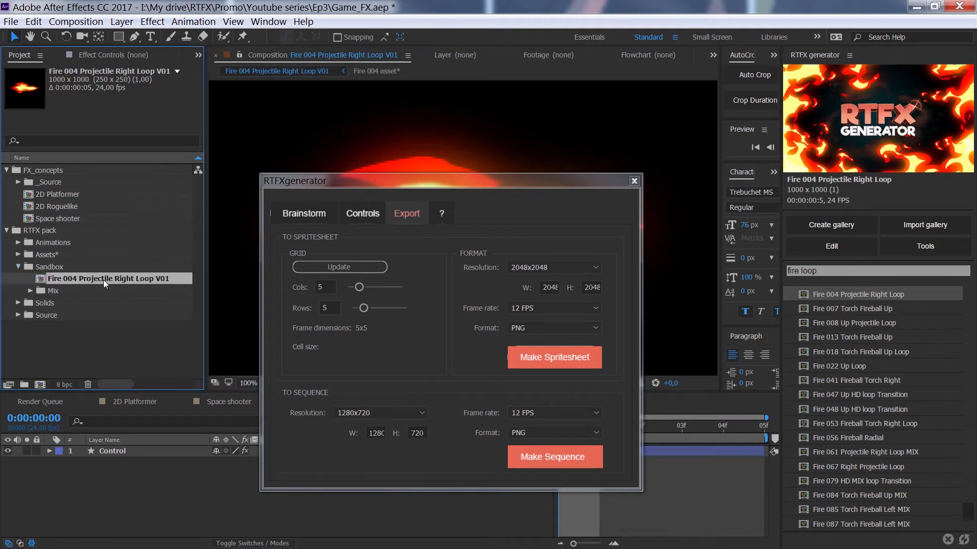
pyautogui.click(374, 255)
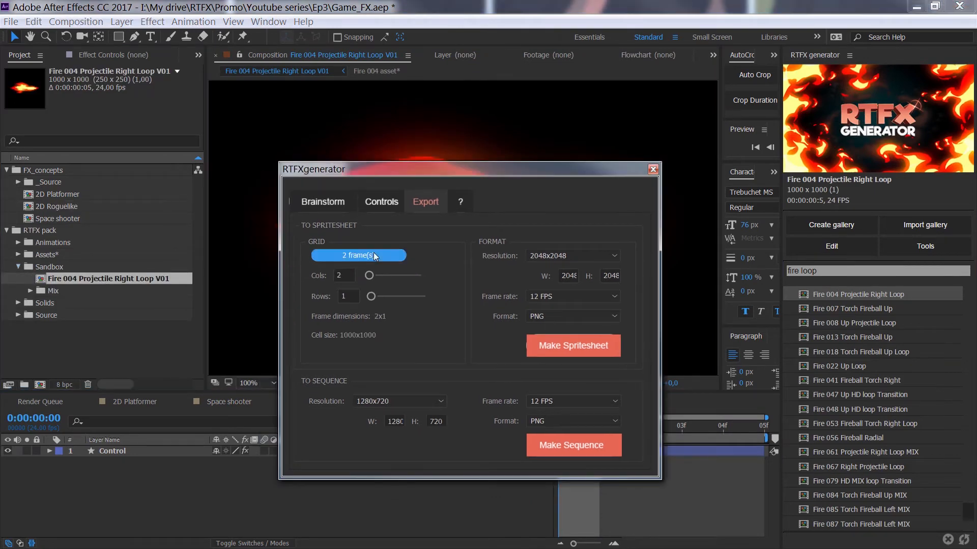
pyautogui.click(542, 298)
pyautogui.click(545, 319)
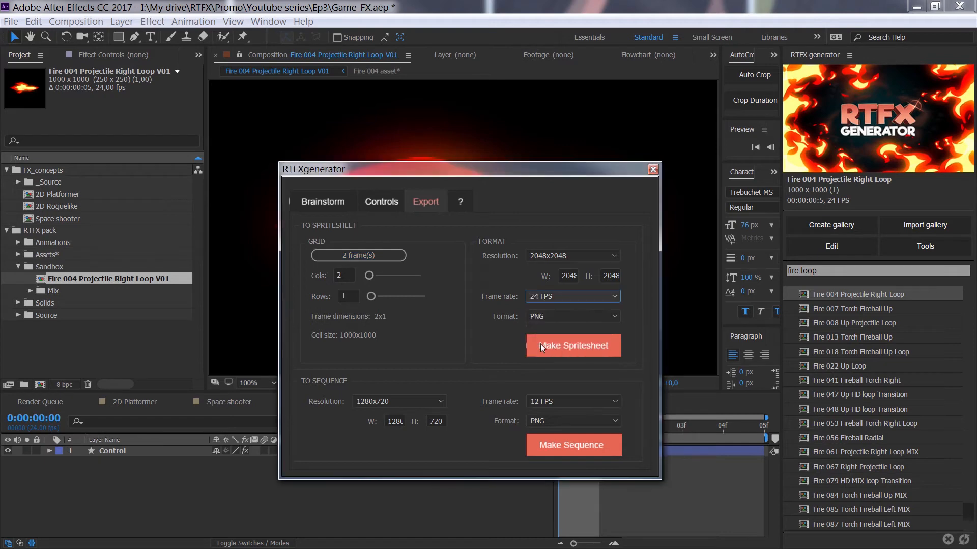
pyautogui.click(370, 256)
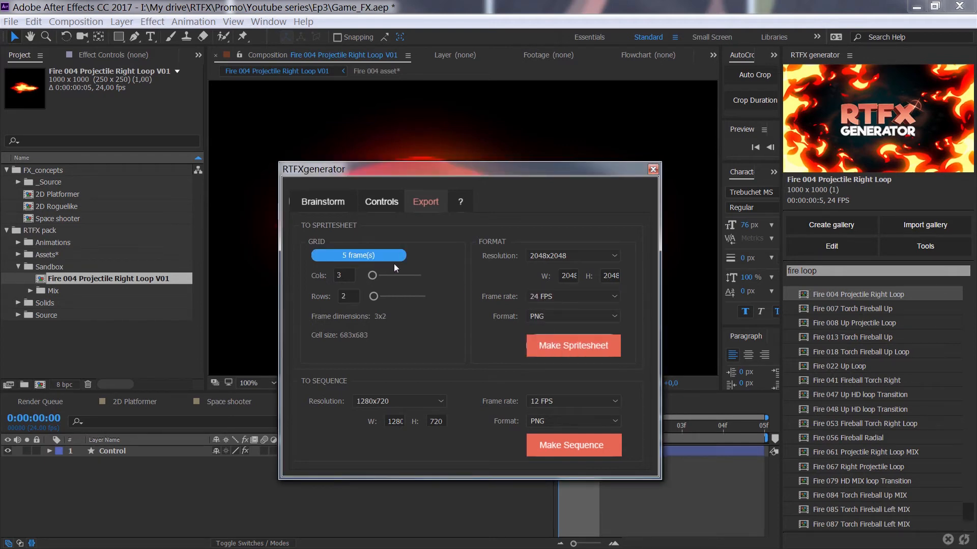
# Set the spritesheet resolution to 1024x1024, make the PNG spritesheet and close the preview of sheet.png
pyautogui.click(553, 255)
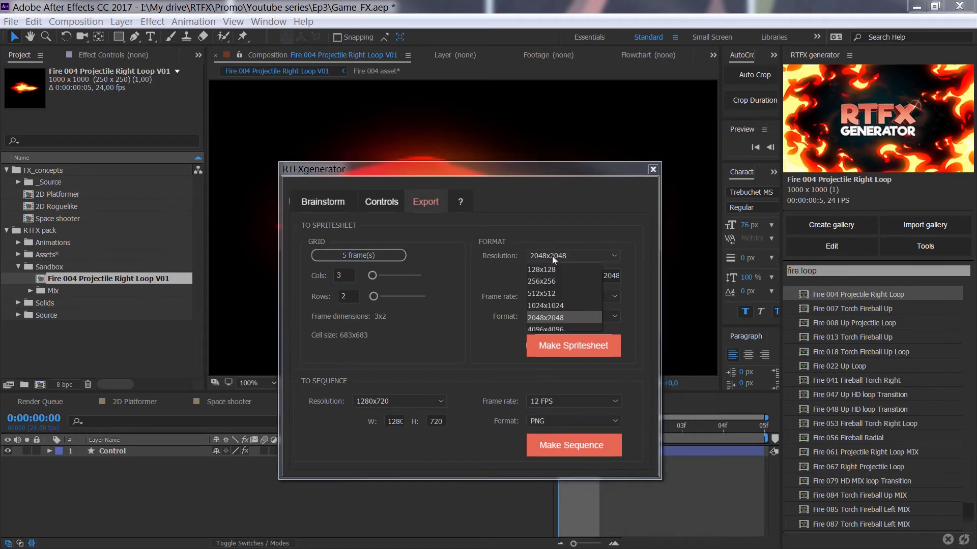
pyautogui.click(546, 305)
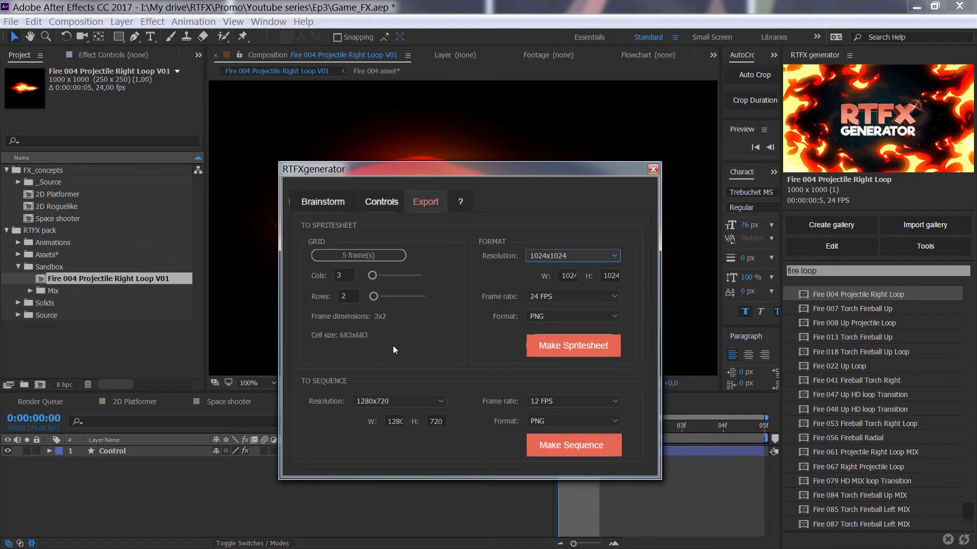
pyautogui.click(585, 352)
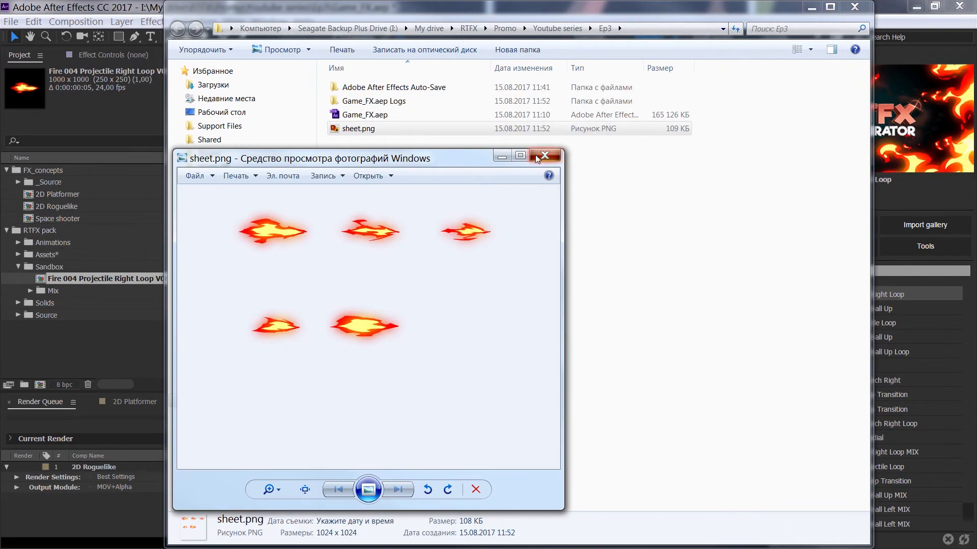
pyautogui.click(543, 155)
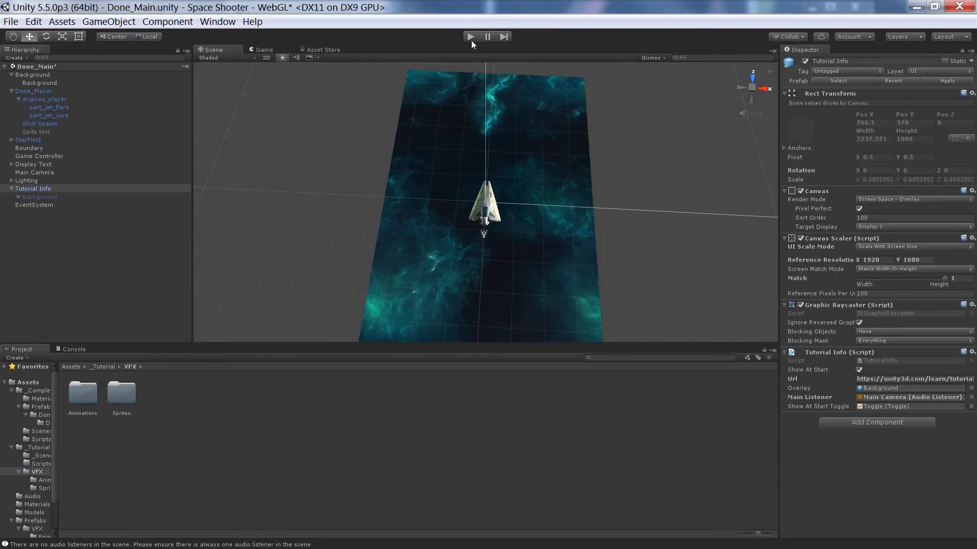
# Switch to the Unity Space Shooter project, play the Done_Main scene to test the ship, and stop playback
pyautogui.click(470, 37)
pyautogui.click(488, 212)
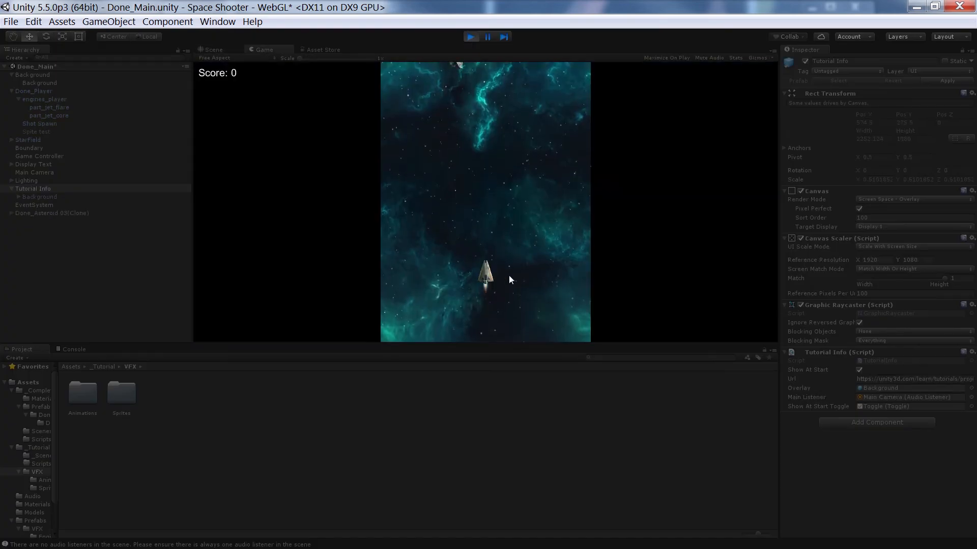
pyautogui.click(471, 37)
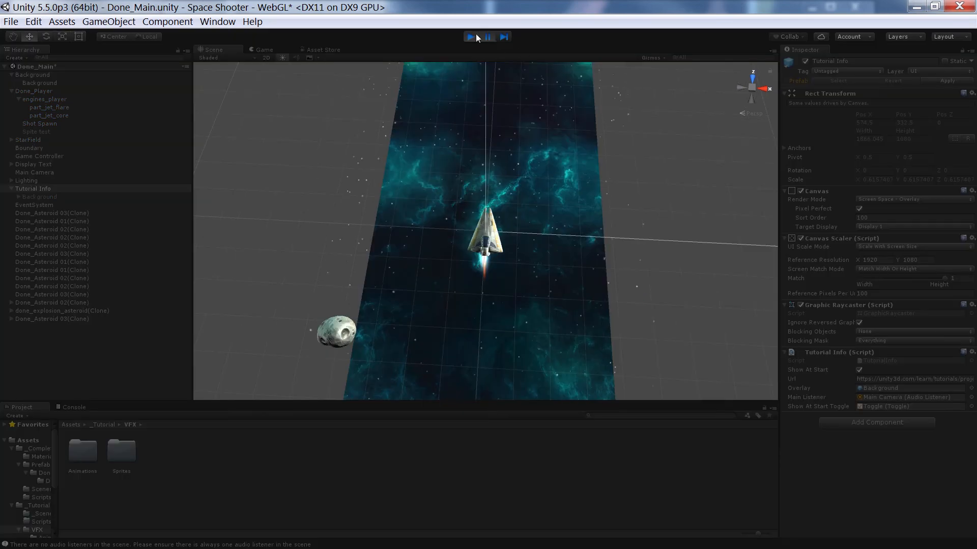
pyautogui.click(476, 37)
# Deactivate the player ship's part_jet_flare and part_jet_core particle objects under engines_player
pyautogui.click(474, 249)
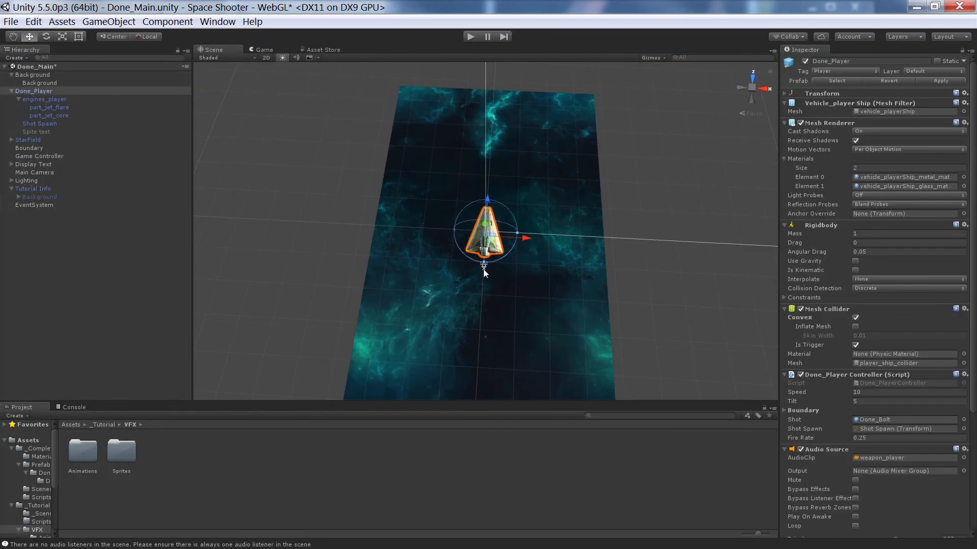
pyautogui.click(48, 100)
pyautogui.click(51, 107)
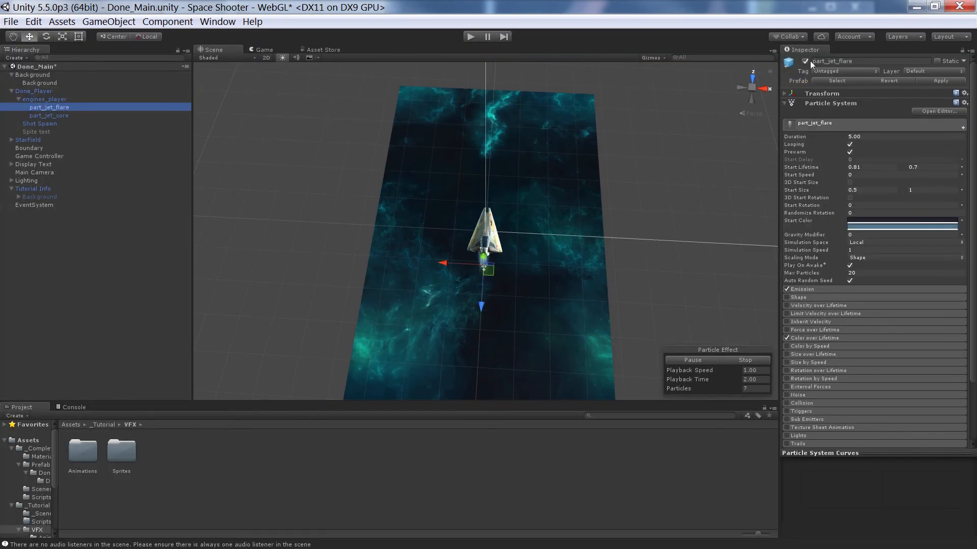
pyautogui.click(49, 116)
# Import sheet.png from the file explorer into the project's VFX asset folder
pyautogui.hotkey('alt', 'Tab')
pyautogui.moveTo(636, 288); pyautogui.dragTo(252, 477)
# Create an empty GameObject in the scene and add a Sprite Renderer component to it
pyautogui.rightClick(110, 214)
pyautogui.click(162, 316)
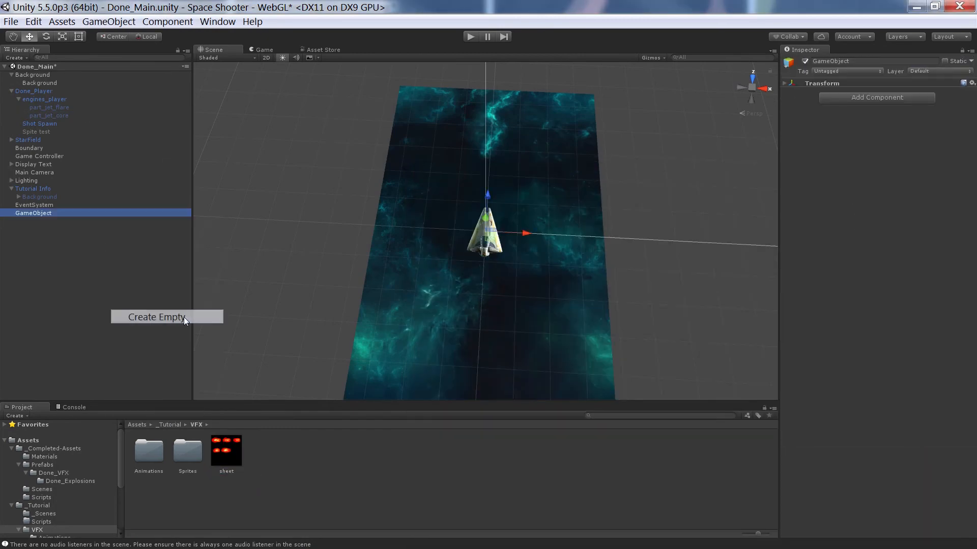
pyautogui.click(896, 99)
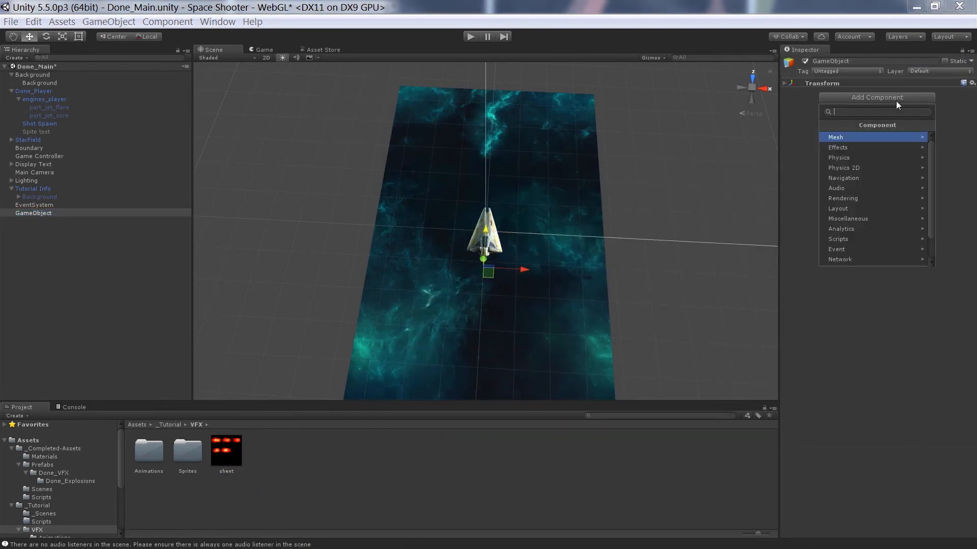
pyautogui.click(896, 198)
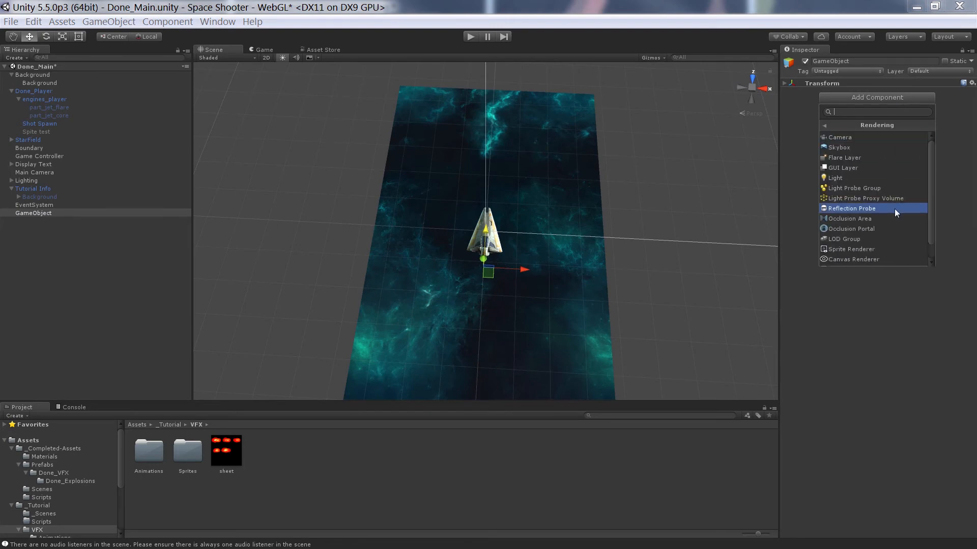
pyautogui.moveTo(930, 172); pyautogui.dragTo(930, 195)
pyautogui.click(895, 230)
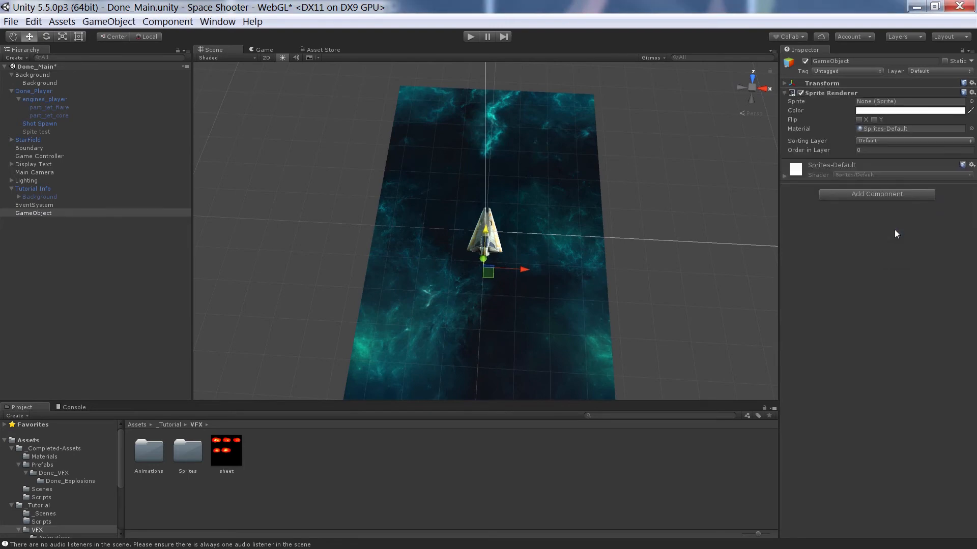
# Set the sheet texture's type to Sprite (2D and UI) and its sprite mode to Multiple
pyautogui.click(227, 453)
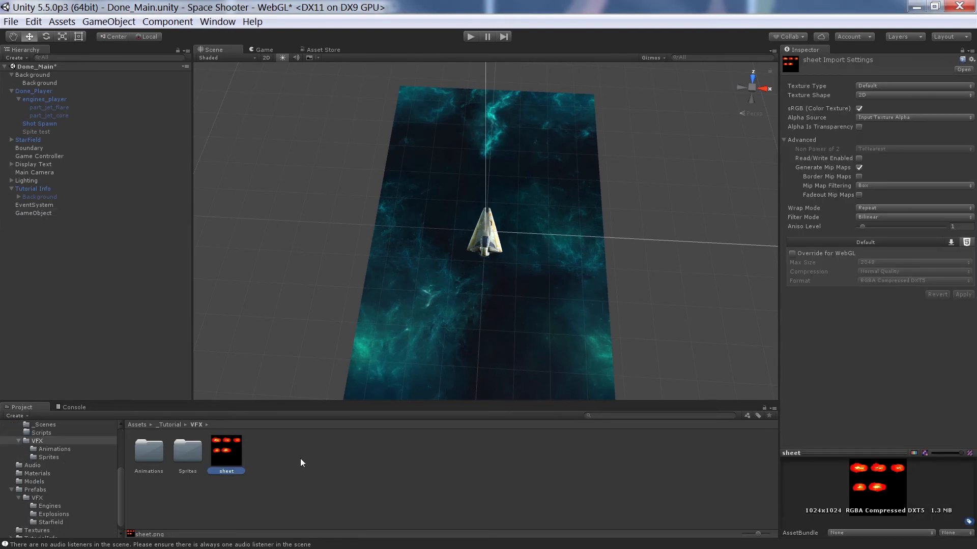
pyautogui.click(66, 498)
pyautogui.click(45, 440)
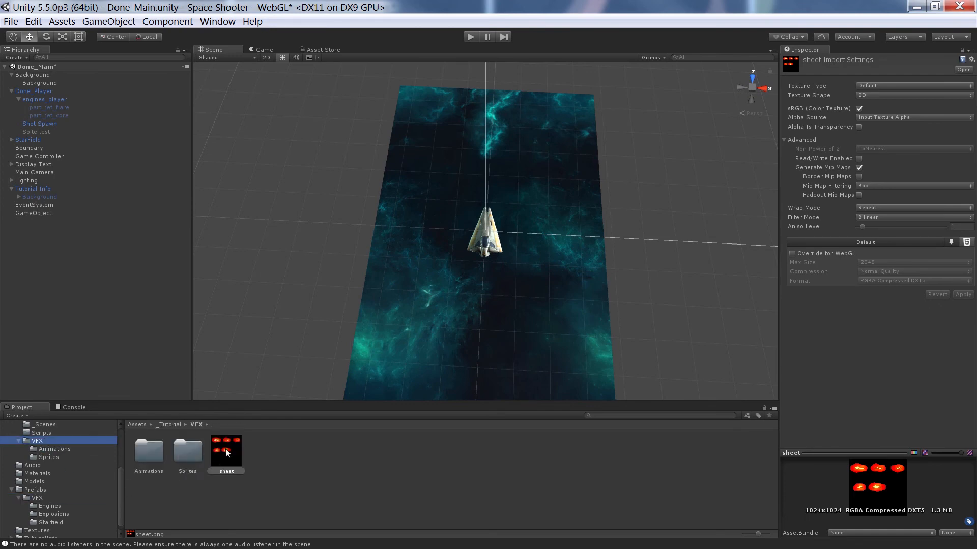
pyautogui.click(227, 453)
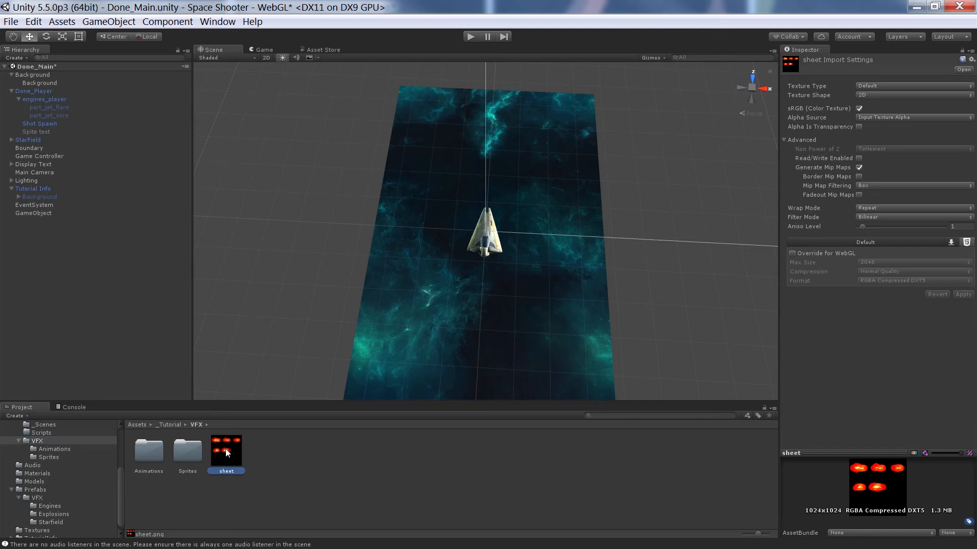
pyautogui.click(939, 87)
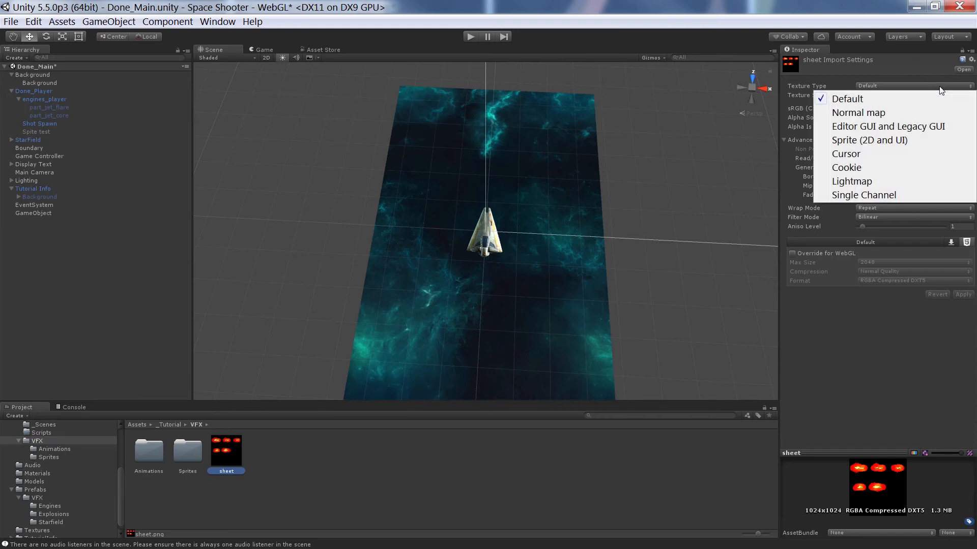
pyautogui.click(917, 138)
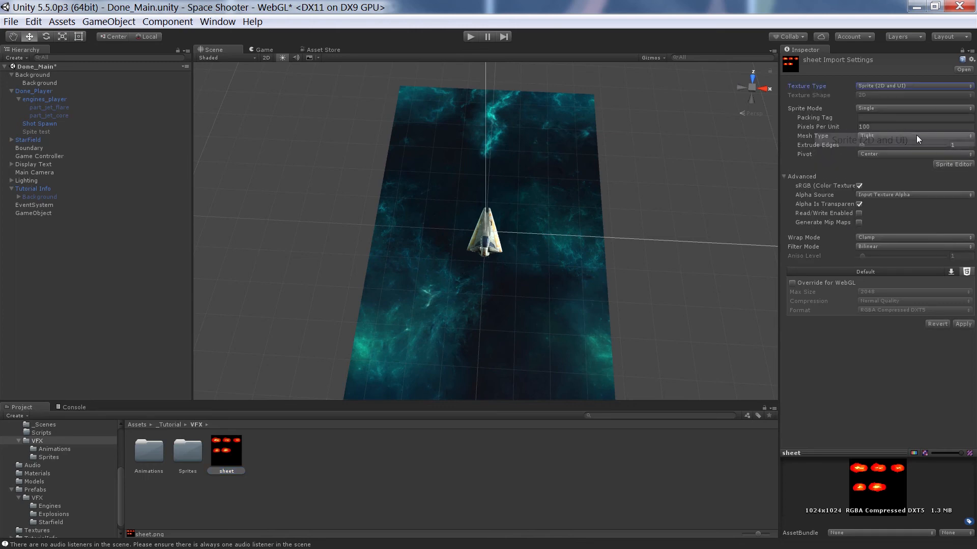
pyautogui.click(913, 107)
pyautogui.click(903, 135)
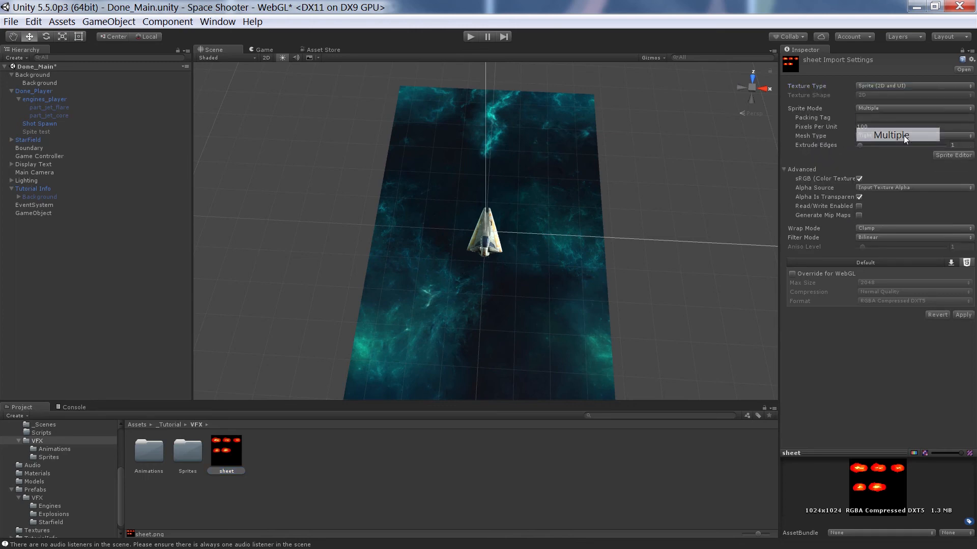
# Slice the sheet in the Sprite Editor using Grid By Cell Count with 3 columns and 3 rows
pyautogui.click(953, 155)
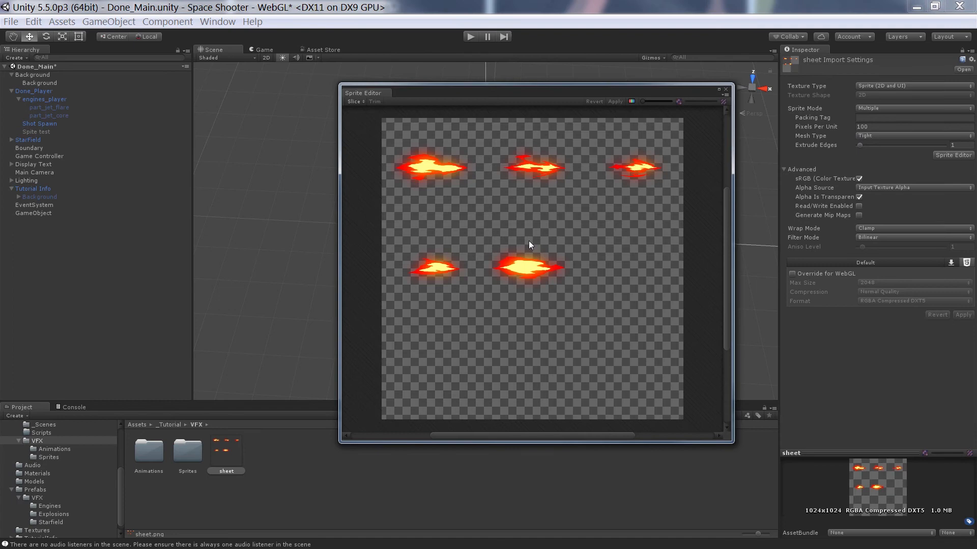
pyautogui.click(356, 101)
pyautogui.click(451, 112)
pyautogui.click(456, 139)
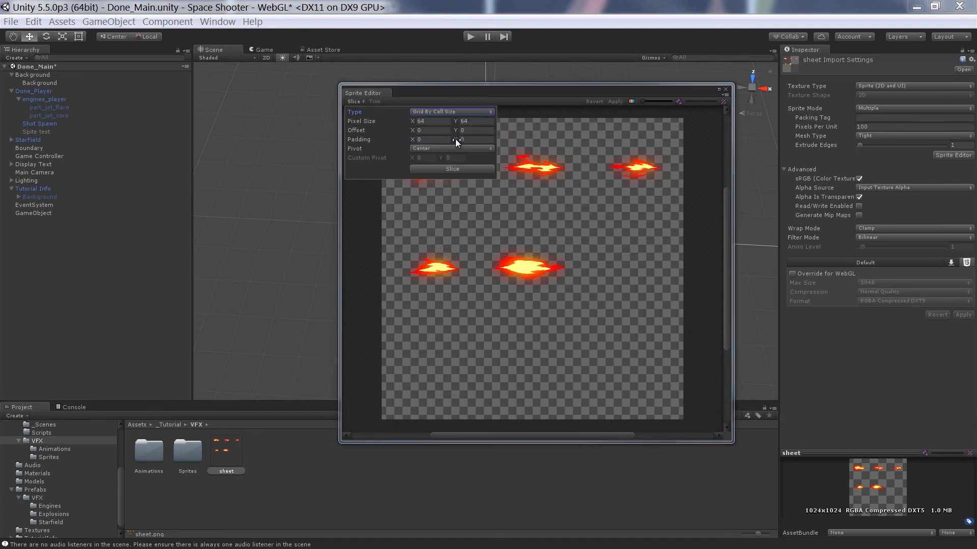
pyautogui.click(443, 113)
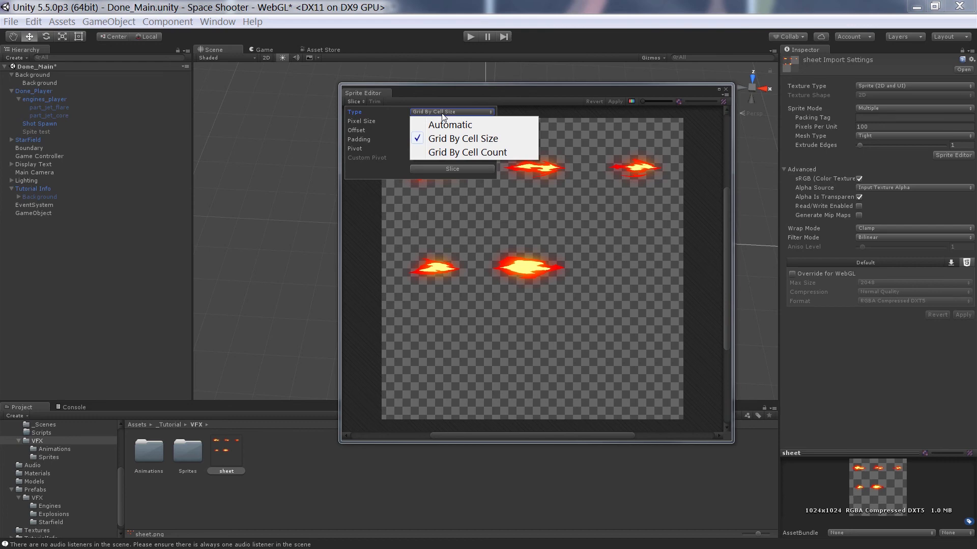
pyautogui.click(355, 101)
pyautogui.click(355, 101)
pyautogui.click(452, 112)
pyautogui.click(480, 140)
pyautogui.click(462, 113)
pyautogui.click(467, 153)
pyautogui.click(474, 121)
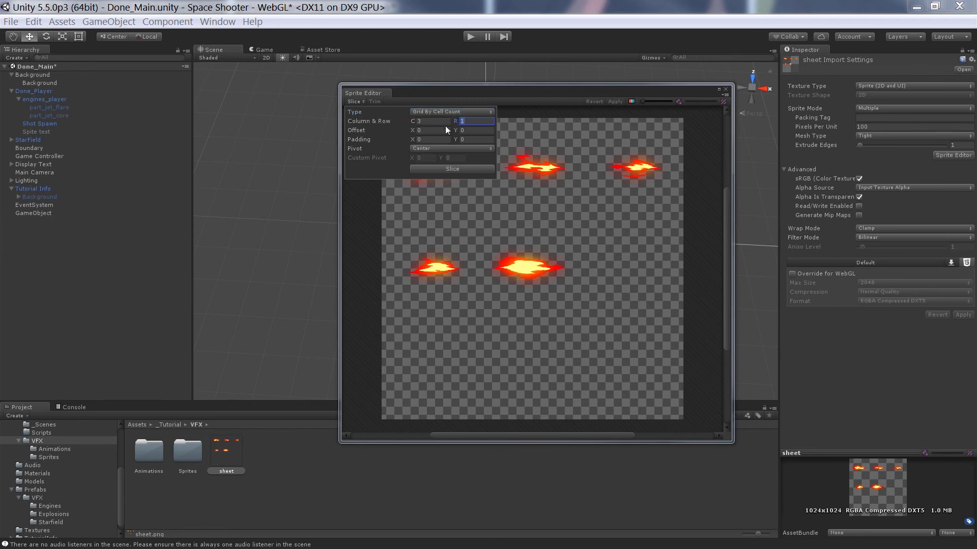
pyautogui.click(455, 170)
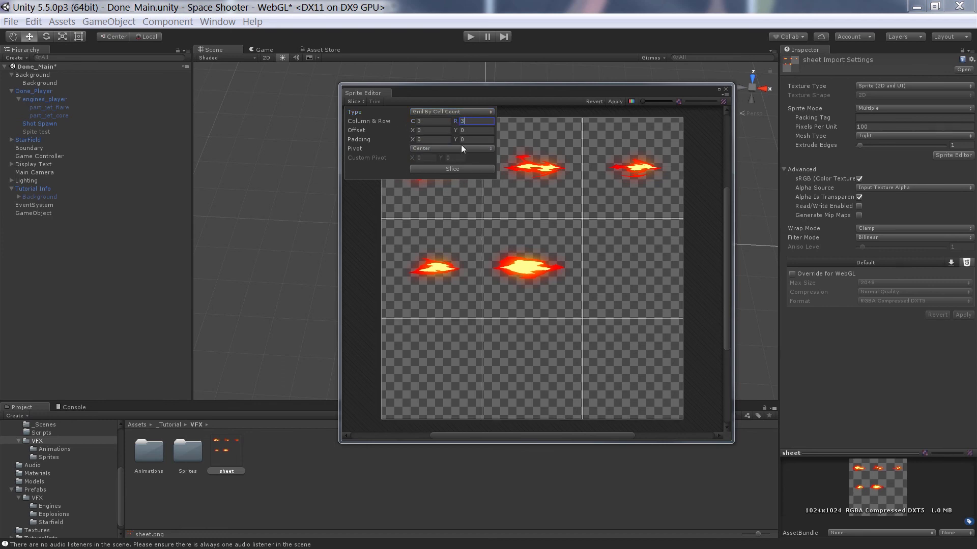
# Delete the four empty cells from the slice grid, apply the slicing and close the Sprite Editor
pyautogui.click(586, 304)
pyautogui.press('Delete')
pyautogui.click(593, 337)
pyautogui.press('Delete')
pyautogui.click(572, 346)
pyautogui.press('Delete')
pyautogui.click(467, 349)
pyautogui.press('Delete')
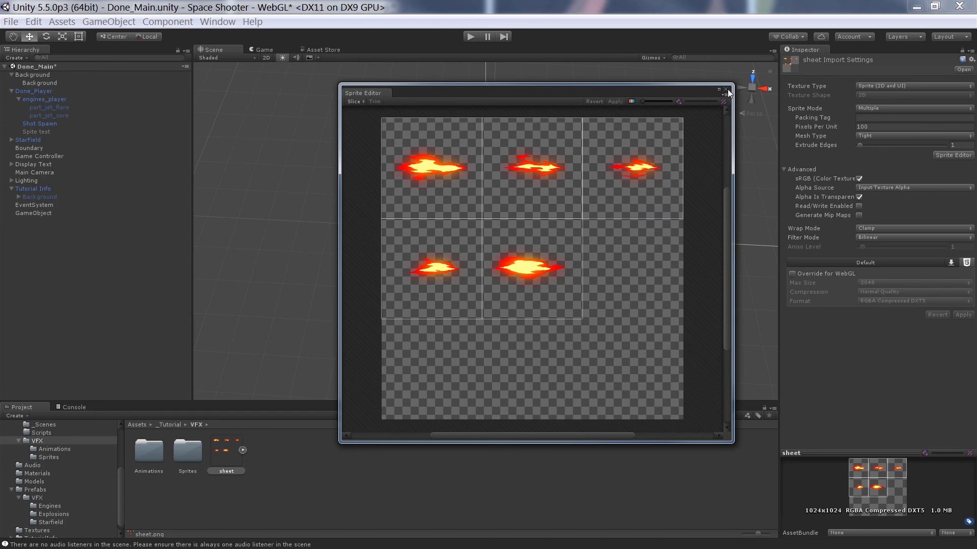
pyautogui.click(726, 89)
# Check the sprites sliced from the sheet and assign the sheet as the Sprite of GameObject's Sprite Renderer
pyautogui.click(243, 449)
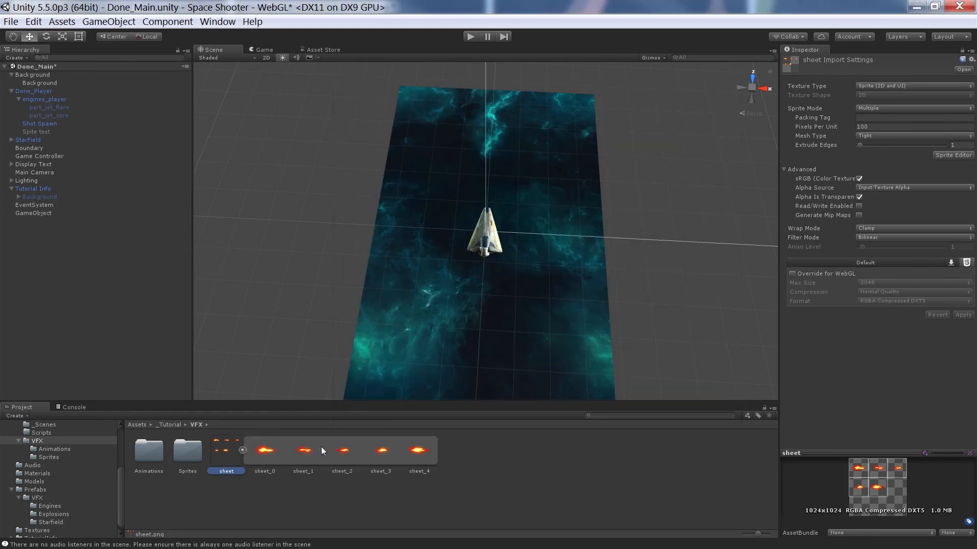
pyautogui.click(243, 450)
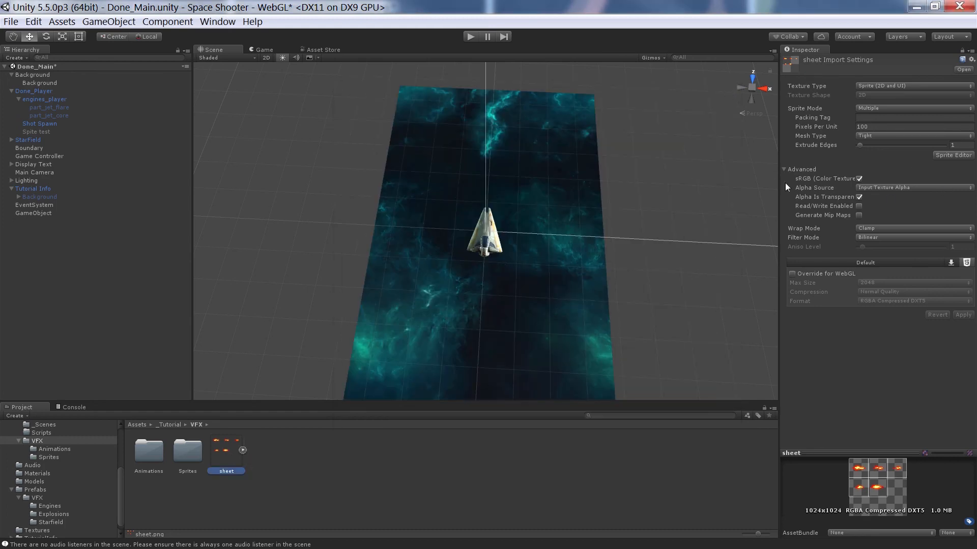
pyautogui.click(33, 214)
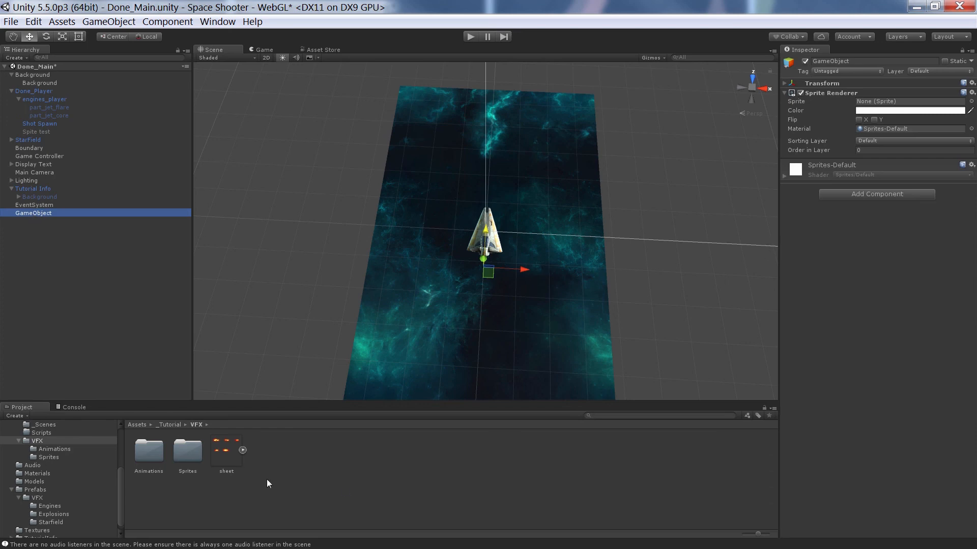
pyautogui.moveTo(226, 451); pyautogui.dragTo(882, 105)
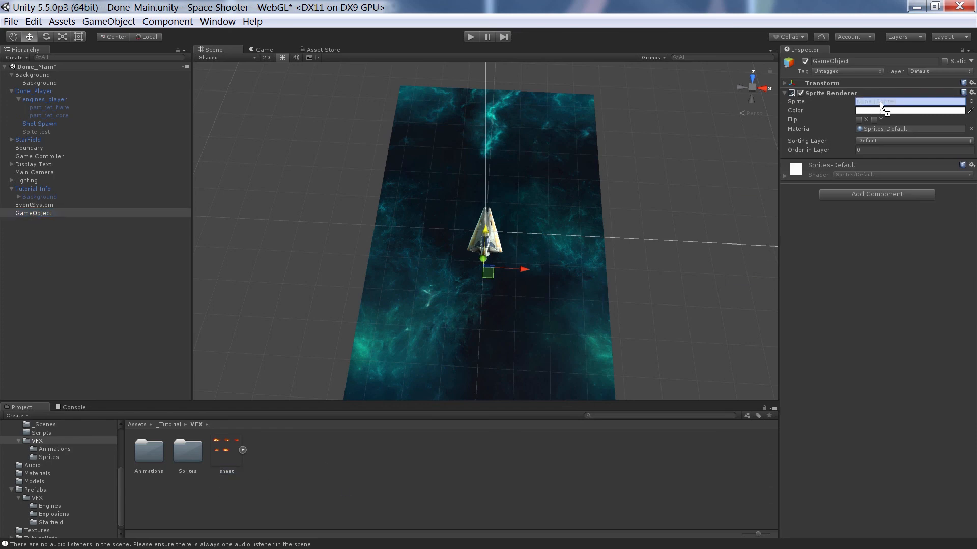
# Create a new animation for GameObject from the five sheet sprites and open its sample rate for editing
pyautogui.click(217, 21)
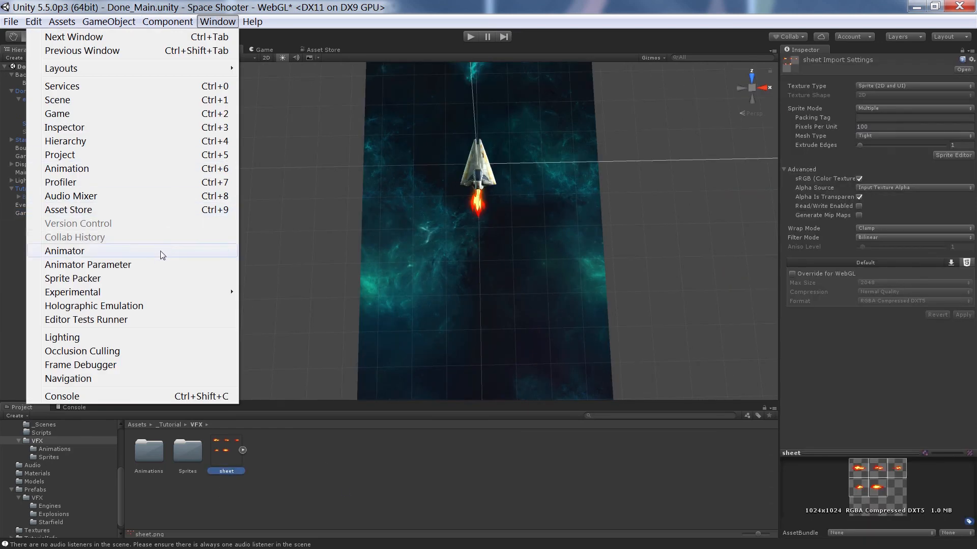
pyautogui.click(61, 183)
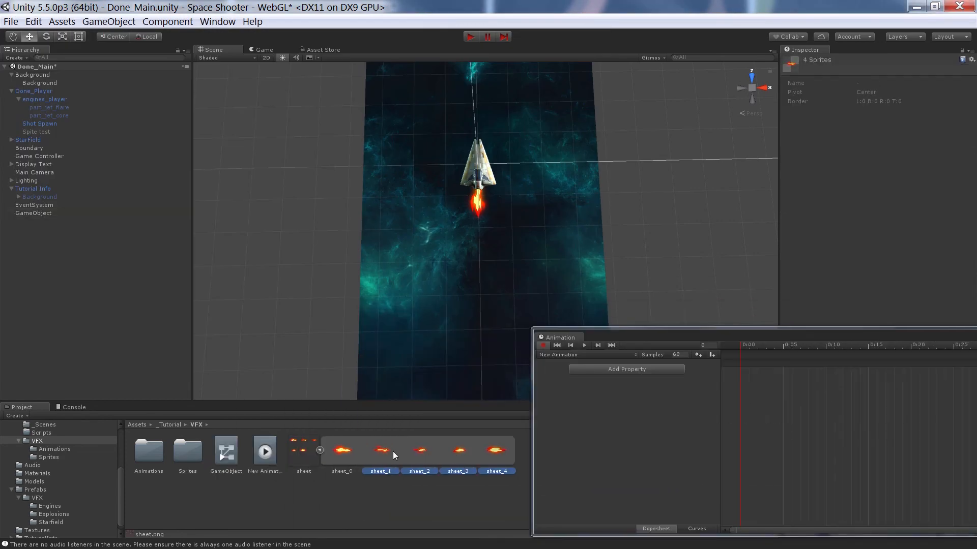
pyautogui.moveTo(393, 450); pyautogui.dragTo(743, 376)
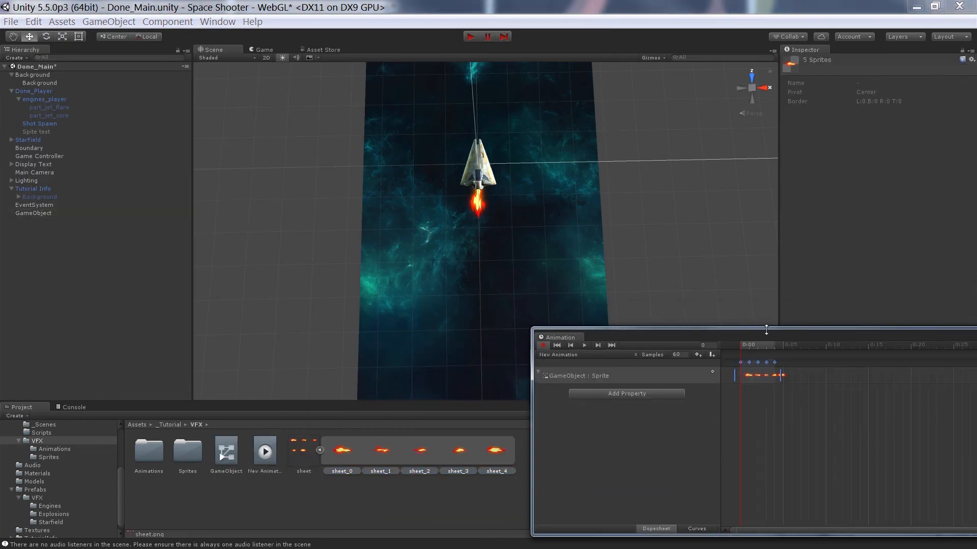
pyautogui.moveTo(766, 331); pyautogui.dragTo(391, 290)
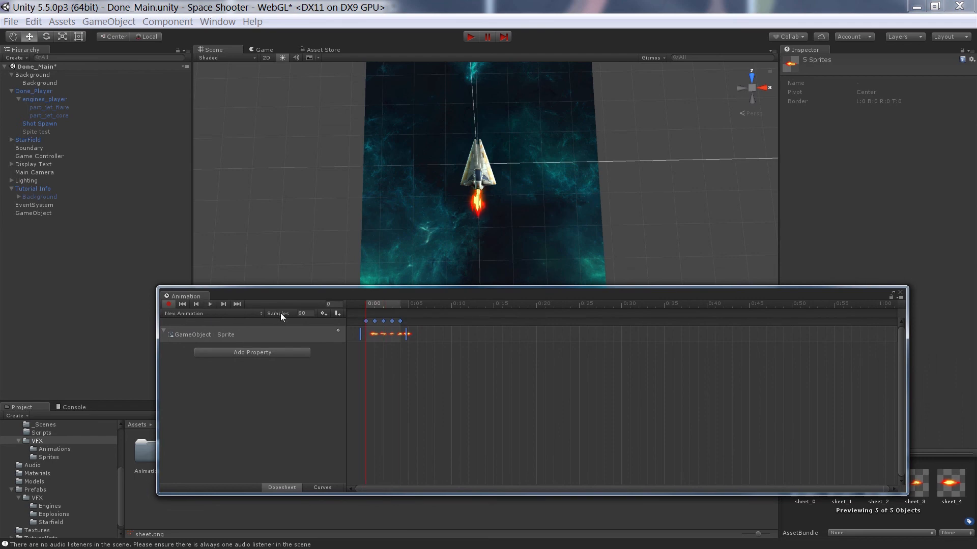
pyautogui.click(305, 312)
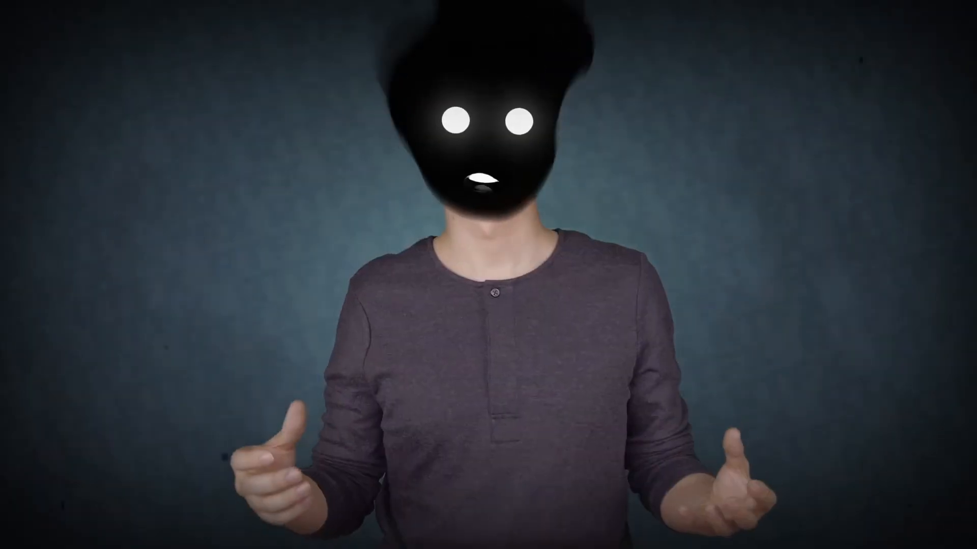